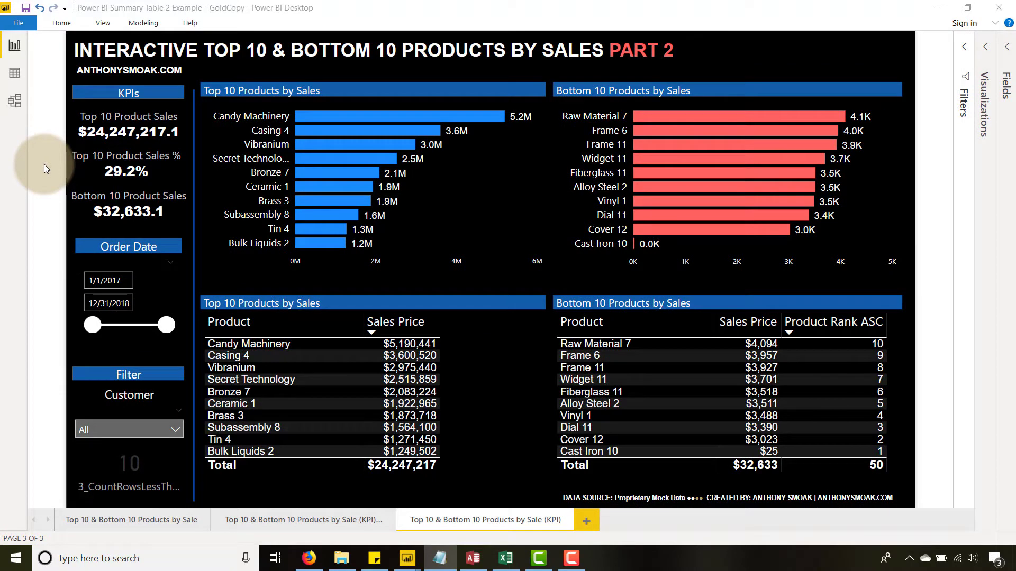
Step: Narrow the Order Date slicer to 1/1/2017–5/2/2017, picking May 2 as the end date
{"action": "left_click", "coordinate": [81, 139]}
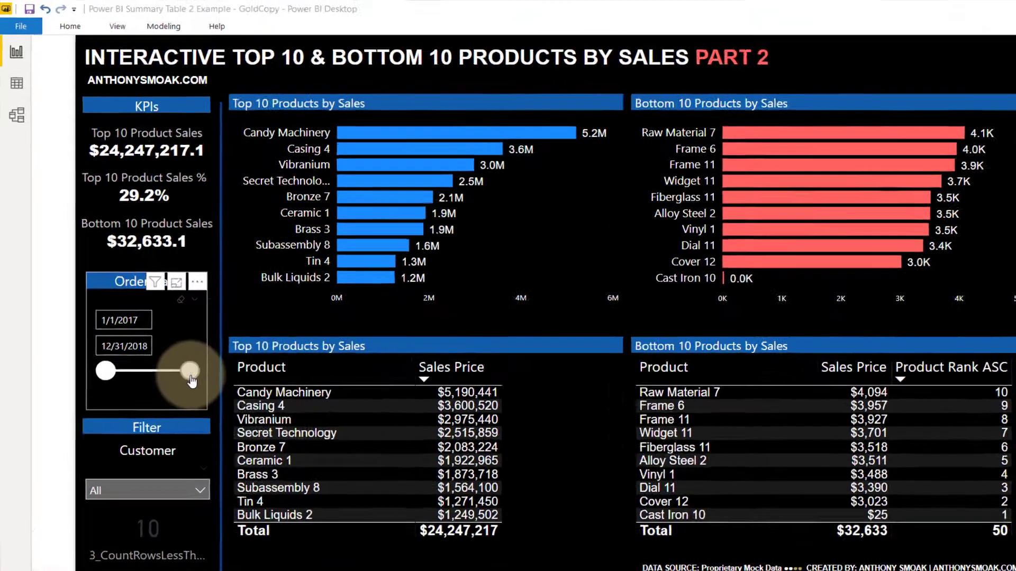
{"action": "left_click_drag", "start_coordinate": [162, 338], "coordinate": [117, 334]}
{"action": "mouse_move", "coordinate": [179, 509]}
{"action": "left_mouse_down"}
{"action": "mouse_move", "coordinate": [156, 509]}
{"action": "mouse_move", "coordinate": [164, 507]}
{"action": "left_mouse_up"}
{"action": "left_click", "coordinate": [159, 463]}
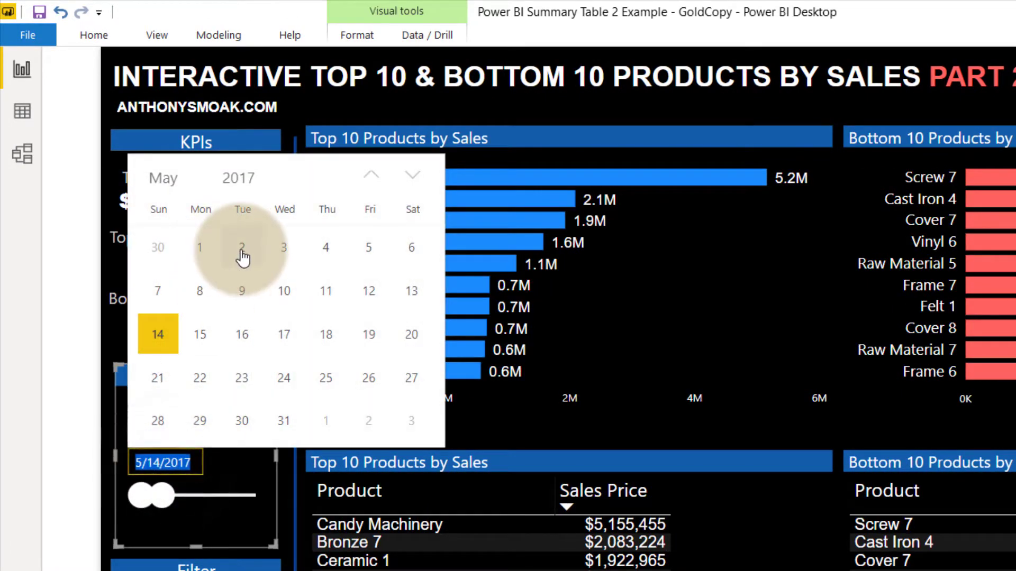
{"action": "left_click", "coordinate": [242, 249]}
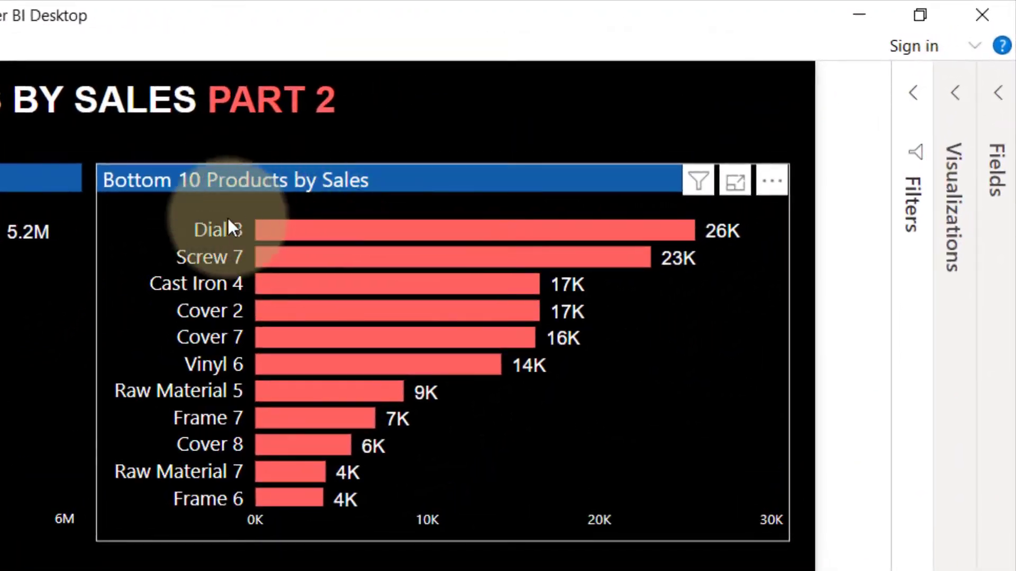
{"action": "mouse_move", "coordinate": [281, 291]}
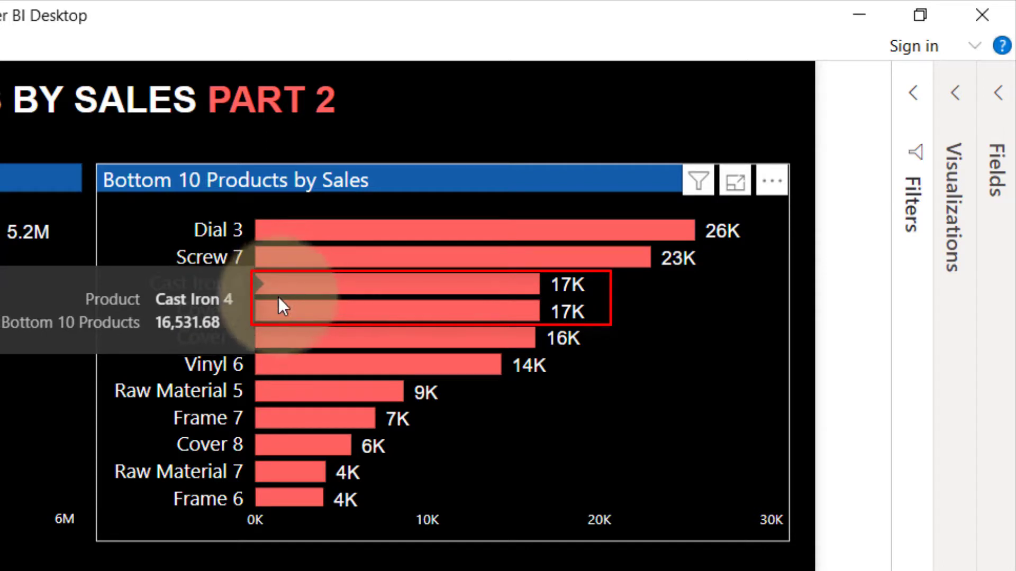
{"action": "mouse_move", "coordinate": [276, 311]}
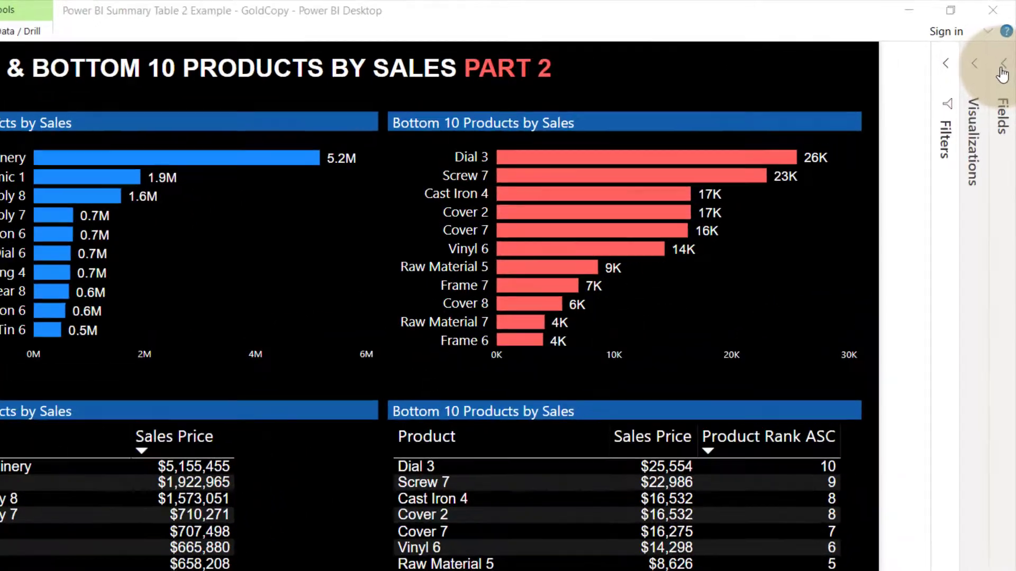
Step: Expand the Calcs table in the Fields pane and show the Product Rank ASC formula
{"action": "left_click", "coordinate": [1006, 82]}
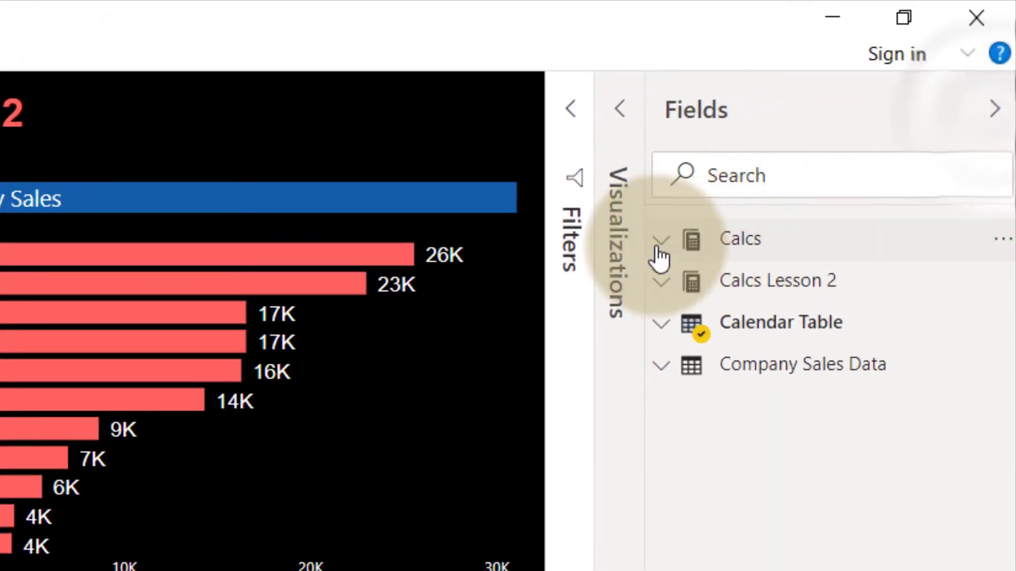
{"action": "left_click", "coordinate": [659, 250]}
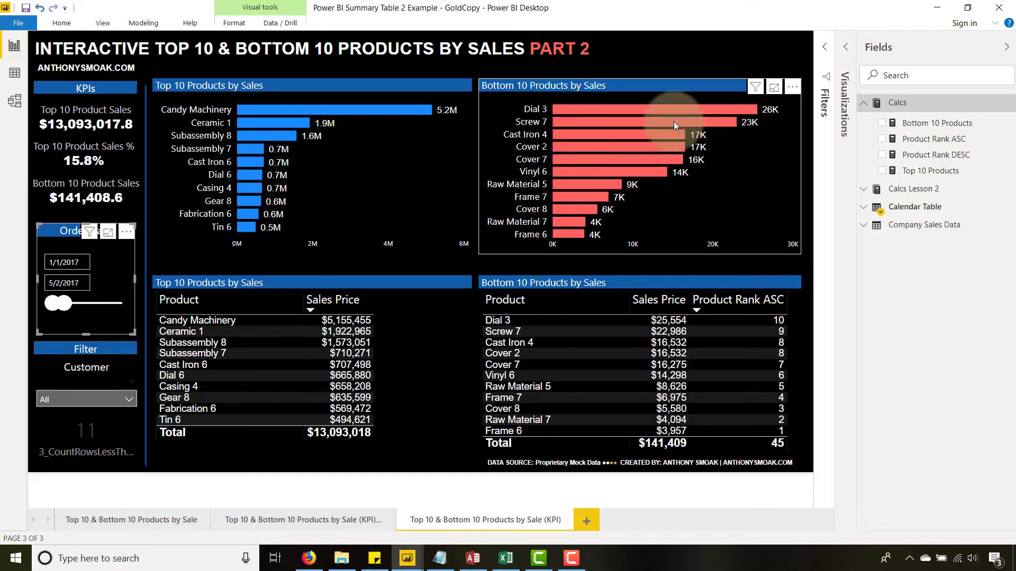
{"action": "left_click", "coordinate": [934, 139]}
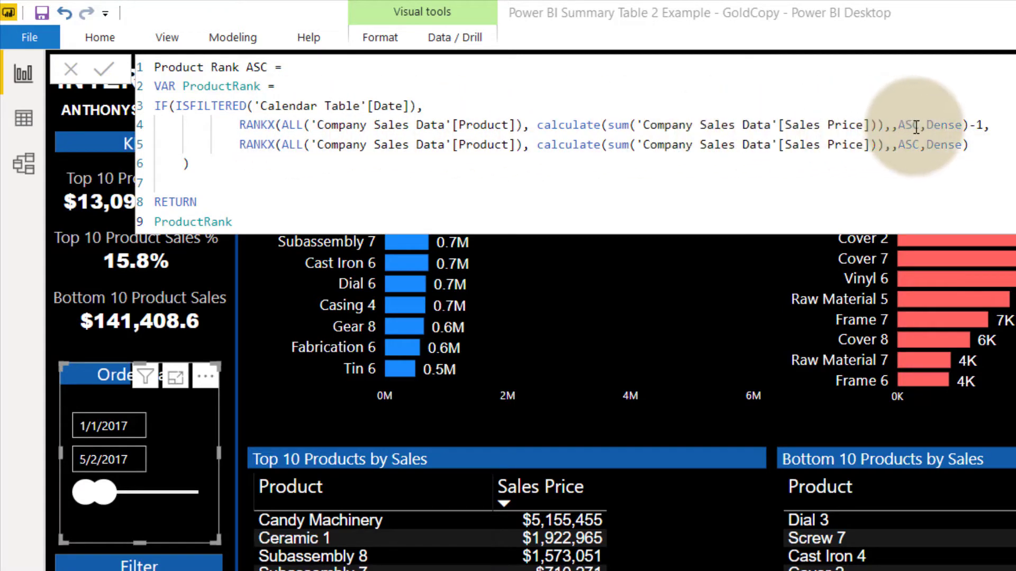
Step: Add a comma after -1 on line 4 of Product Rank ASC and review the Bottom 10 ranks
{"action": "left_click", "coordinate": [983, 125]}
{"action": "type", "text": ","}
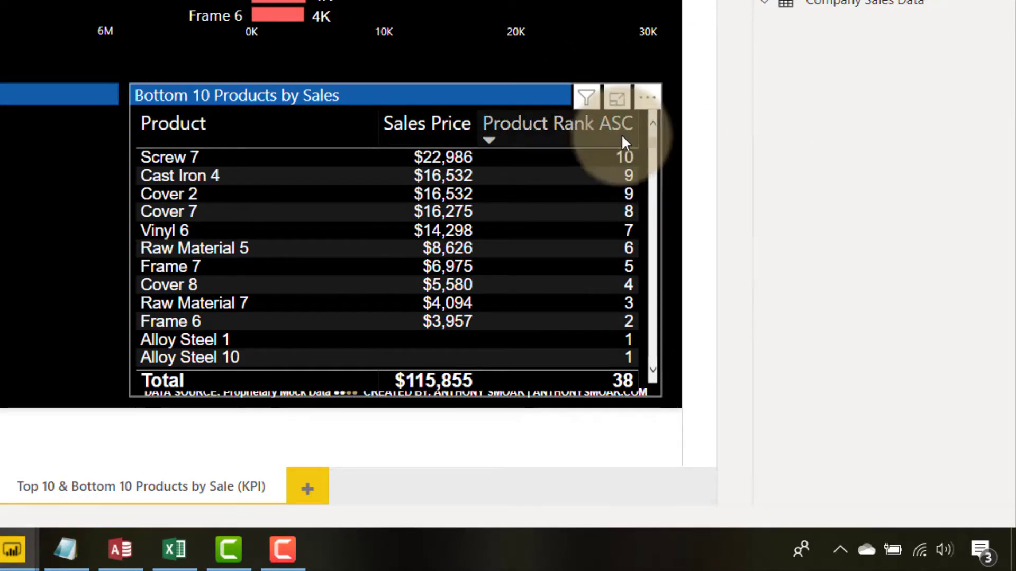
{"action": "scroll", "coordinate": [629, 190], "scroll_direction": "down", "scroll_amount": 5}
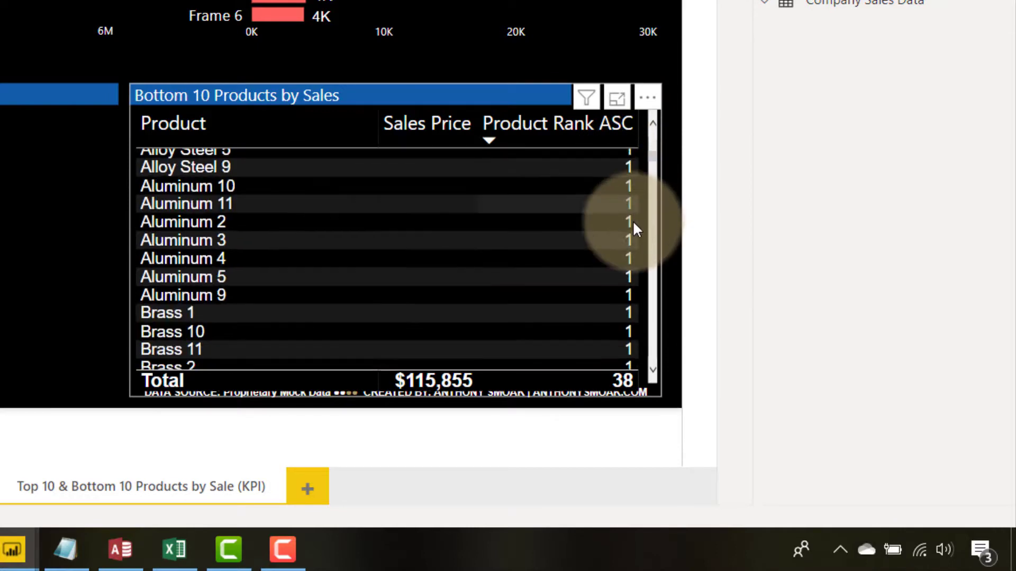
{"action": "scroll", "coordinate": [633, 223], "scroll_direction": "down", "scroll_amount": 8}
{"action": "scroll", "coordinate": [587, 302], "scroll_direction": "up", "scroll_amount": 10}
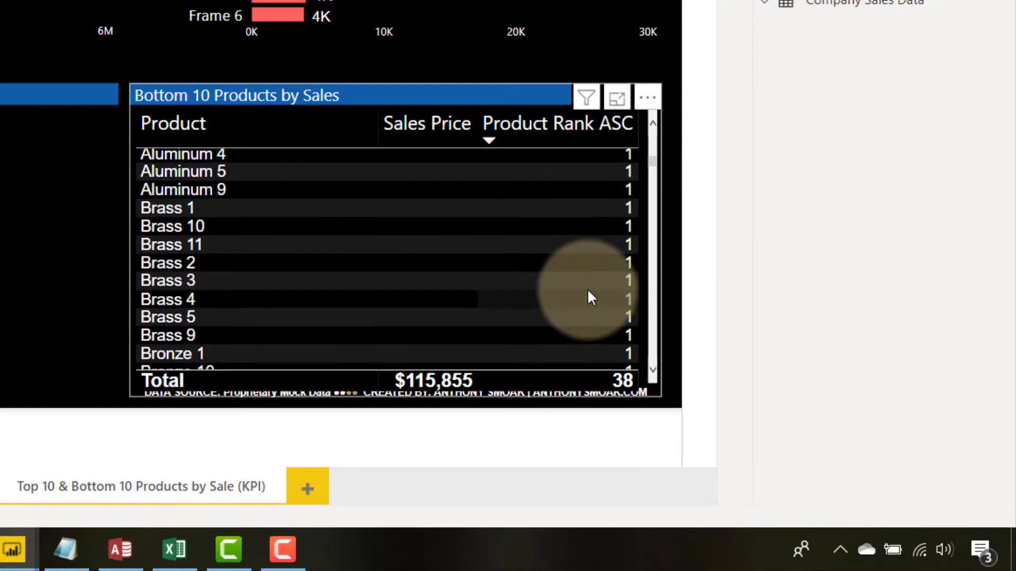
{"action": "scroll", "coordinate": [592, 292], "scroll_direction": "up", "scroll_amount": 3}
{"action": "scroll", "coordinate": [590, 284], "scroll_direction": "up", "scroll_amount": 5}
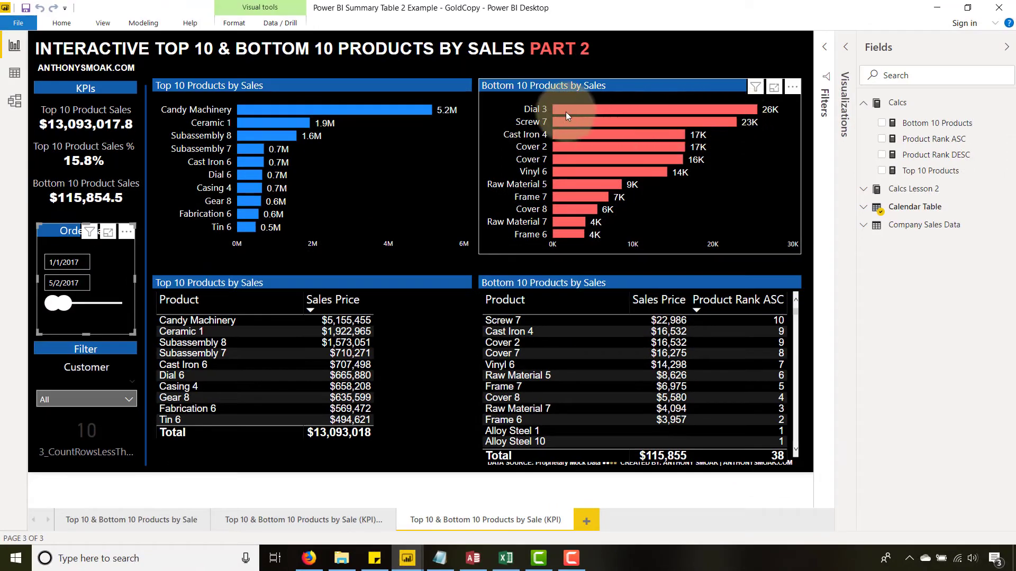
Step: Reload the Product Rank ASC measure so Dial 3 returns at rank 10 and Screw 7 at 9
{"action": "mouse_move", "coordinate": [560, 109]}
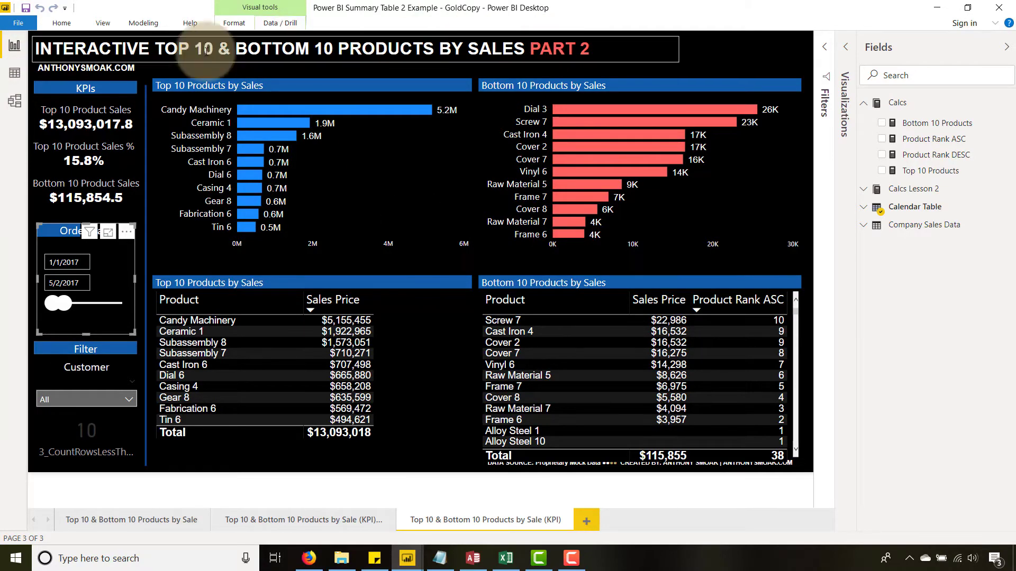
{"action": "left_click", "coordinate": [934, 140]}
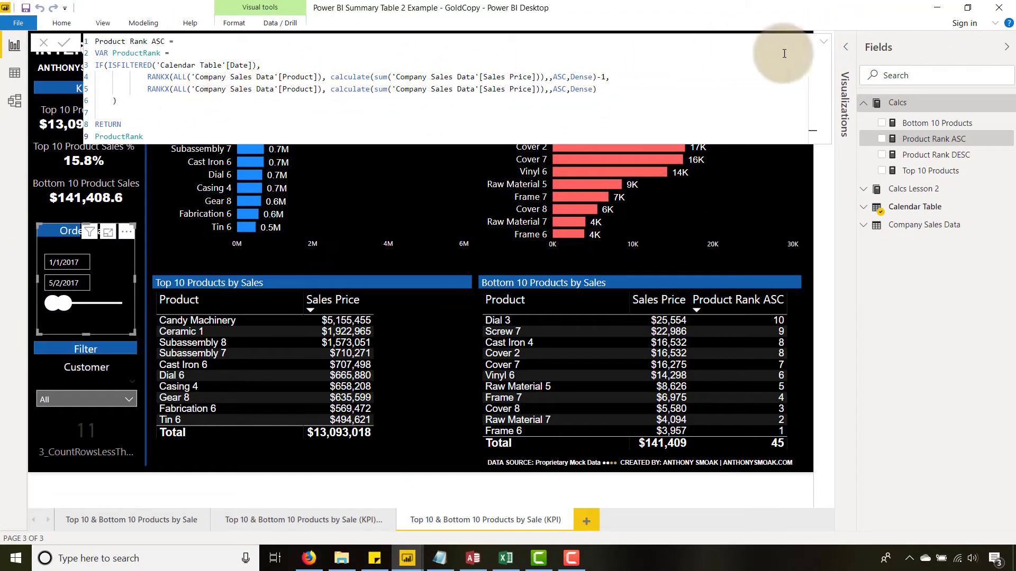
Step: Collapse Calcs, expand Calcs Lesson 2, and show the 1_SumSalesTop10Products formula
{"action": "left_click", "coordinate": [824, 43]}
{"action": "left_click", "coordinate": [824, 46]}
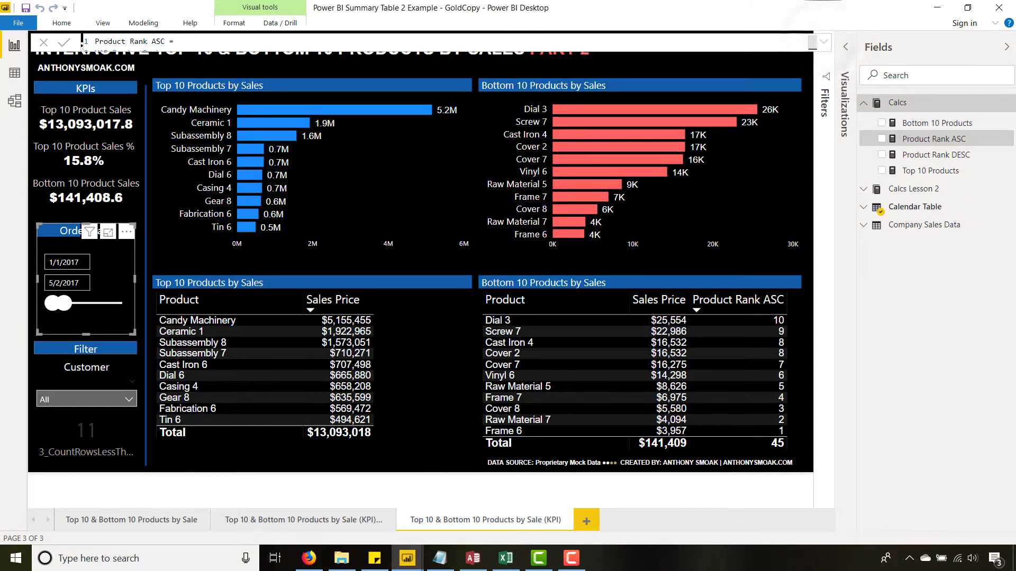
{"action": "left_click", "coordinate": [439, 558]}
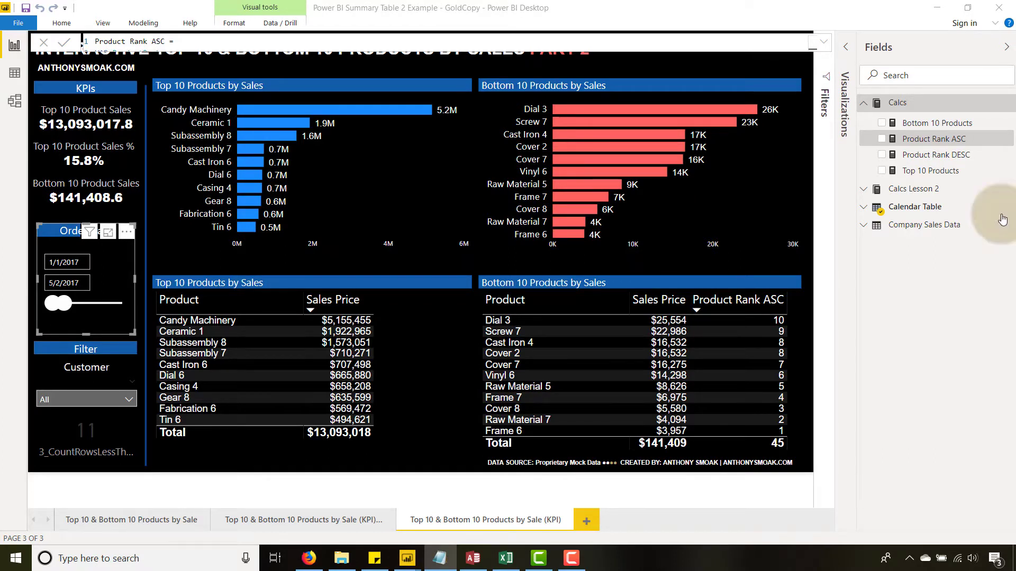
{"action": "left_click", "coordinate": [865, 110]}
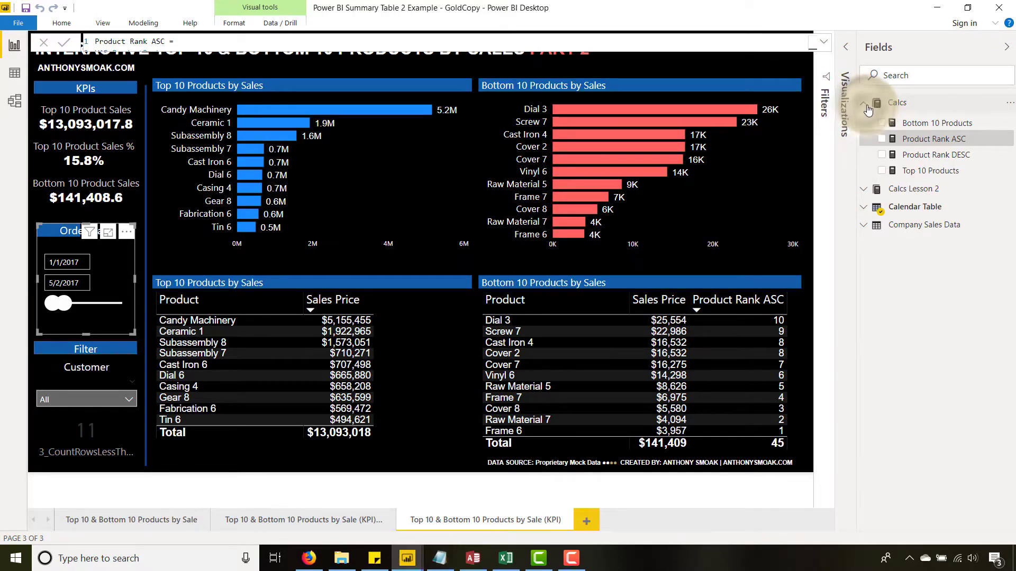
{"action": "left_click", "coordinate": [864, 105]}
{"action": "left_click", "coordinate": [864, 121]}
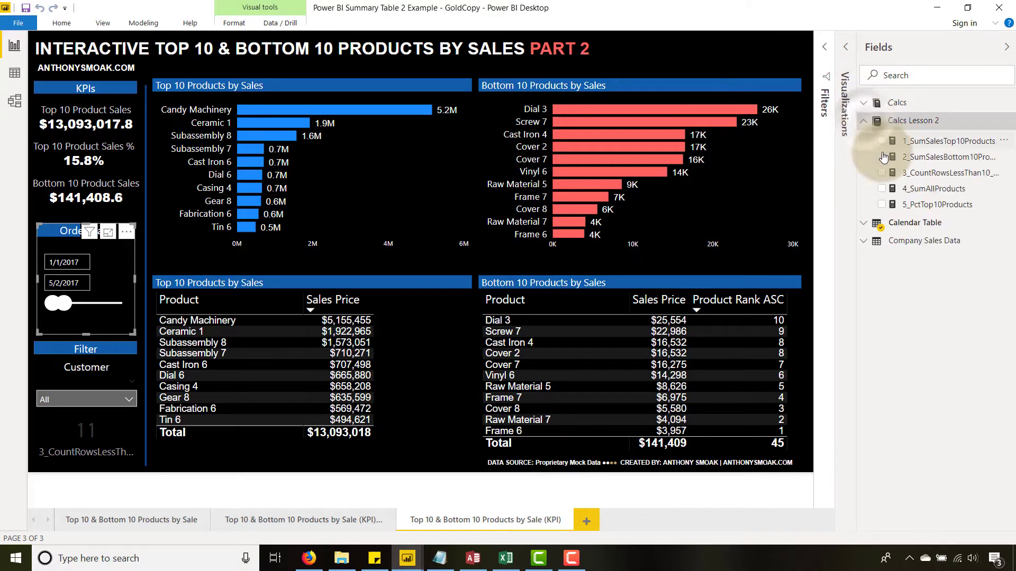
{"action": "left_click", "coordinate": [932, 142]}
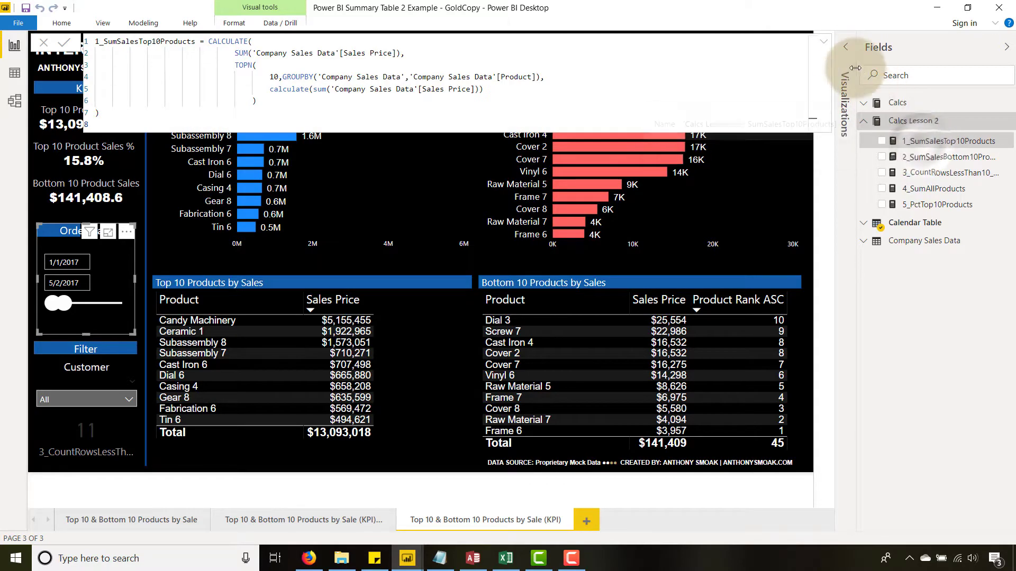
Step: Move the Order Date end to 8/18/2018 so Top 10 Product Sales reads $23,508,724.1
{"action": "left_click", "coordinate": [824, 43]}
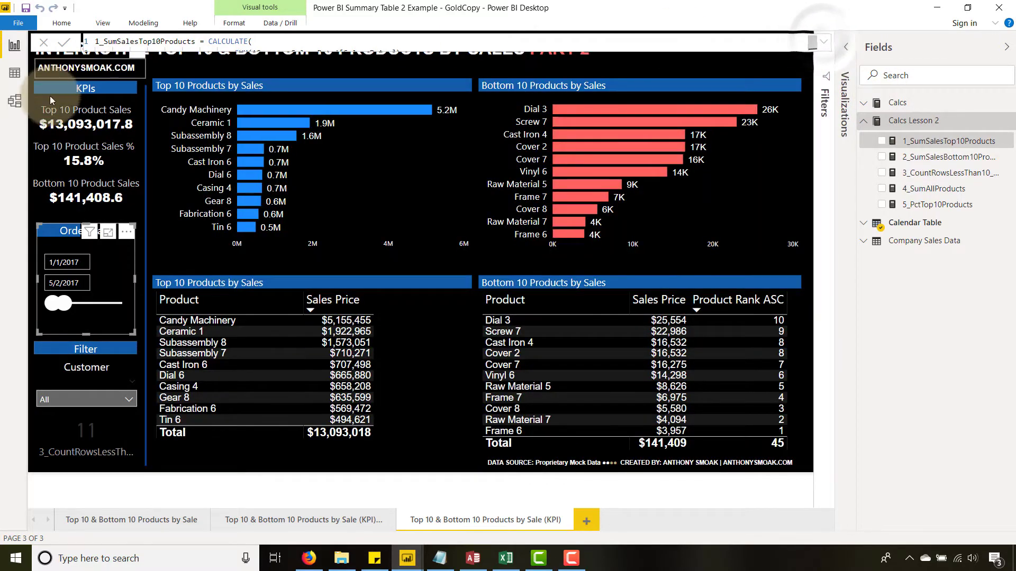
{"action": "left_click", "coordinate": [62, 124]}
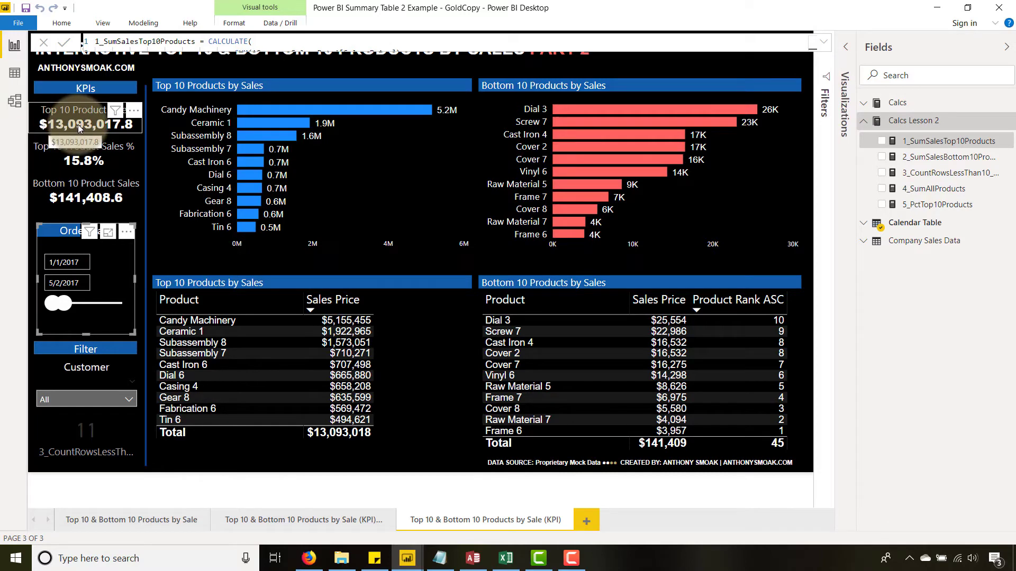
{"action": "left_click_drag", "start_coordinate": [64, 303], "coordinate": [131, 310]}
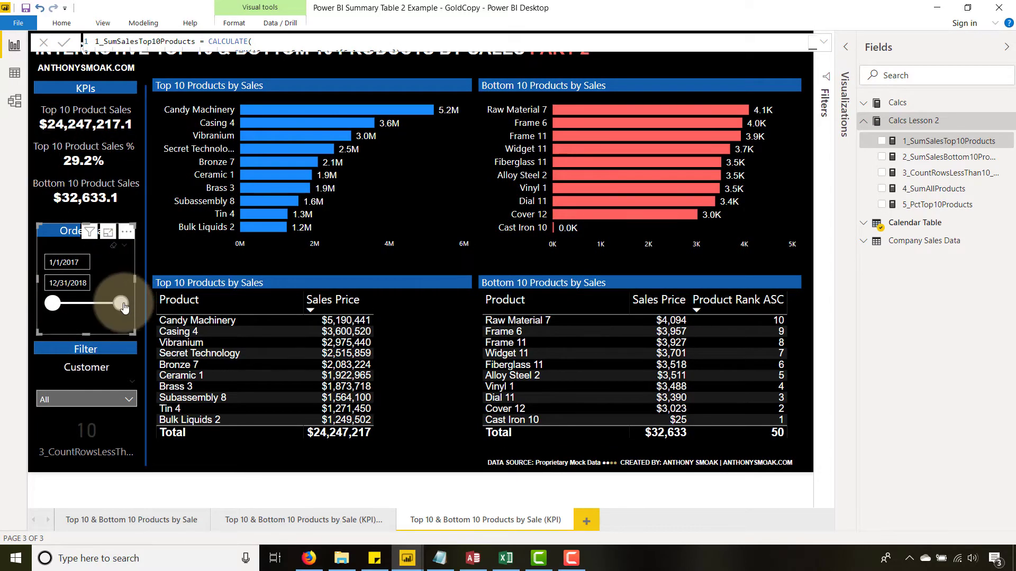
{"action": "left_click_drag", "start_coordinate": [123, 307], "coordinate": [108, 304]}
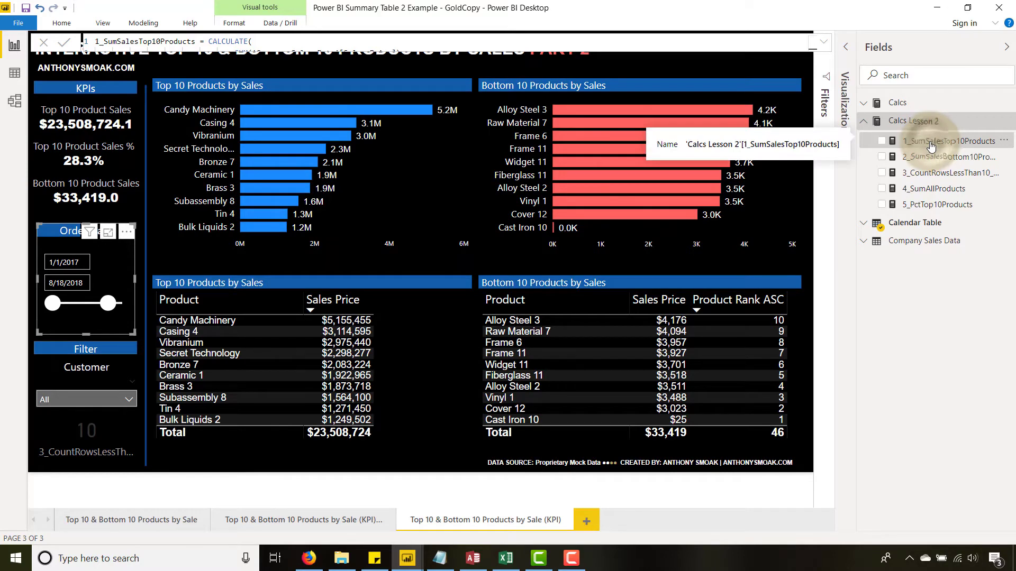
{"action": "left_click", "coordinate": [823, 47]}
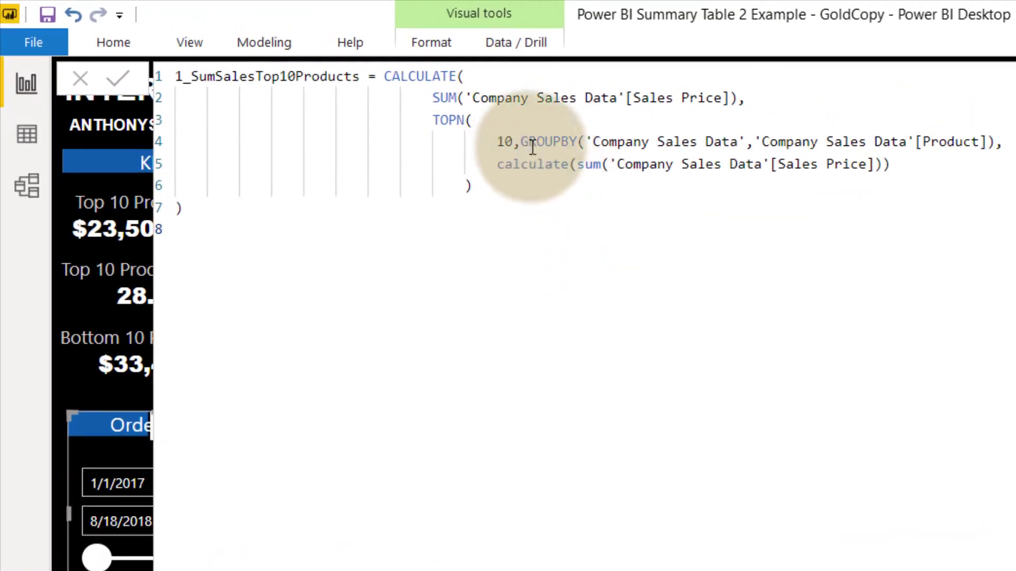
Step: Highlight the TOPN block and its 10 argument, then collapse the formula bar
{"action": "left_click_drag", "start_coordinate": [891, 164], "coordinate": [434, 121]}
{"action": "left_click", "coordinate": [497, 142]}
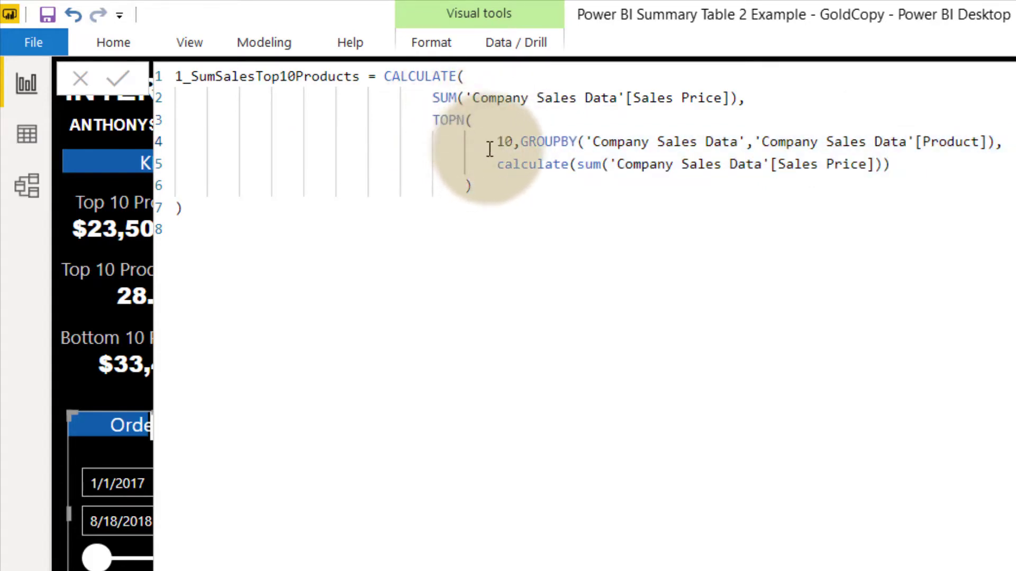
{"action": "left_click", "coordinate": [515, 144]}
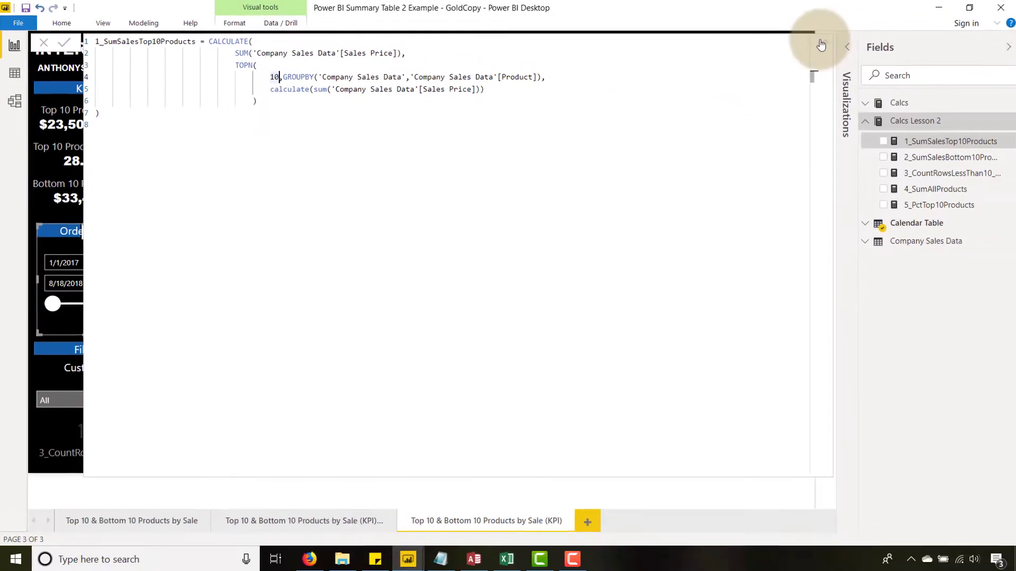
{"action": "left_click", "coordinate": [821, 45]}
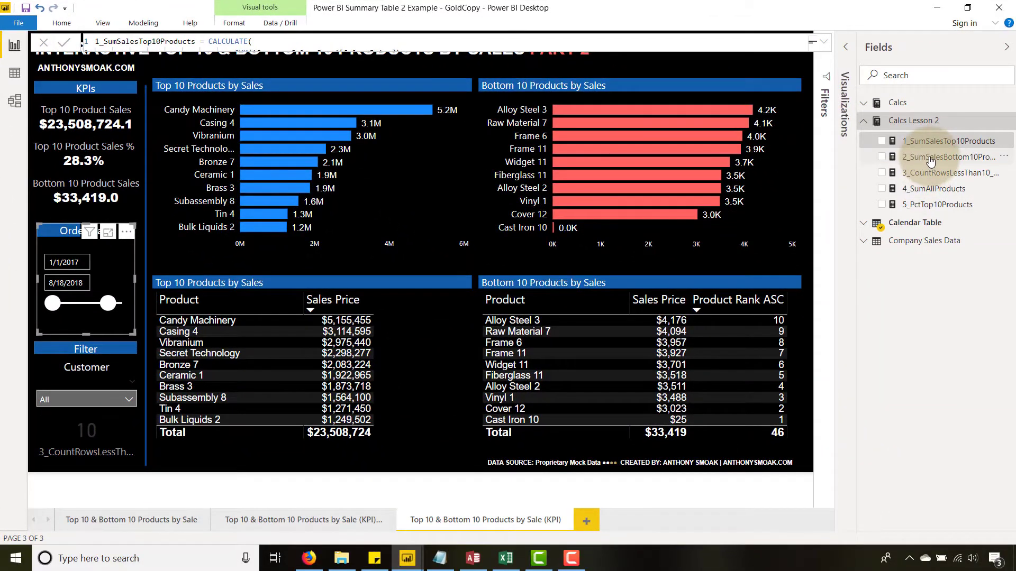
Step: Load the 2_SumSalesBottom10Products measure's DAX into the formula bar
{"action": "left_click", "coordinate": [930, 158]}
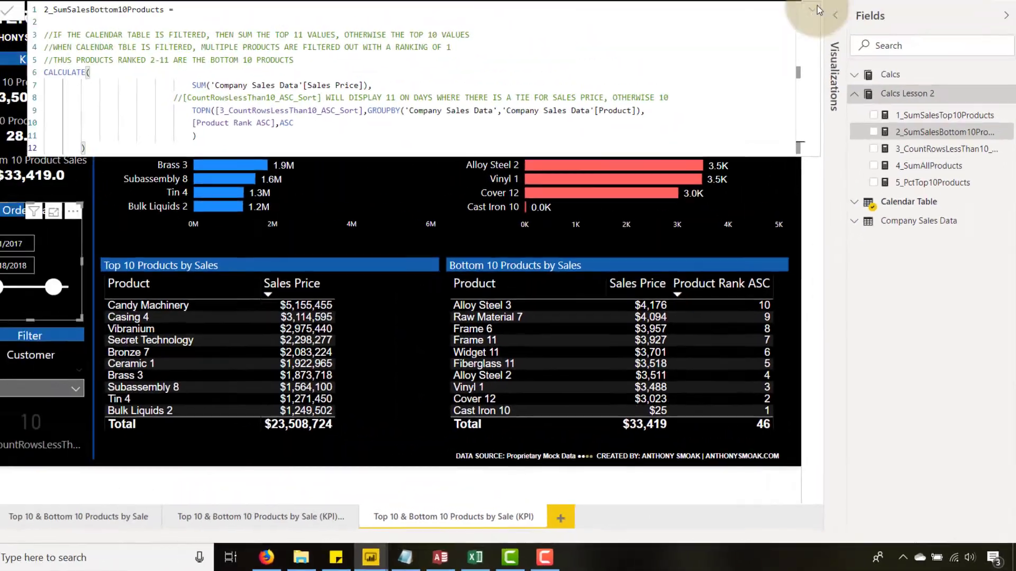
Step: Extend the Order Date range to 12/31/2018, making Bottom 10 sales $32,633.1, and switch to Excel
{"action": "left_click", "coordinate": [824, 45]}
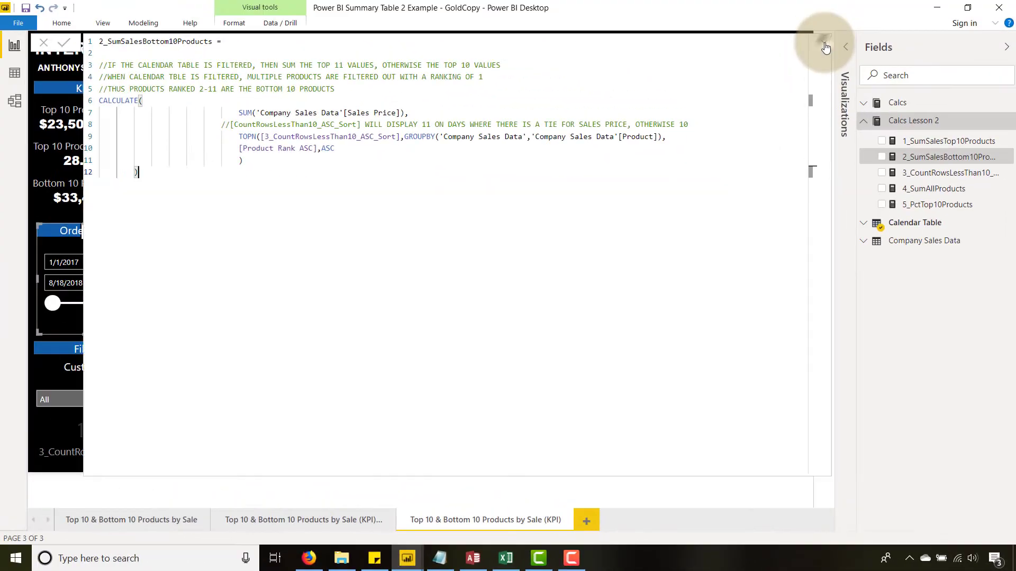
{"action": "left_click", "coordinate": [825, 47]}
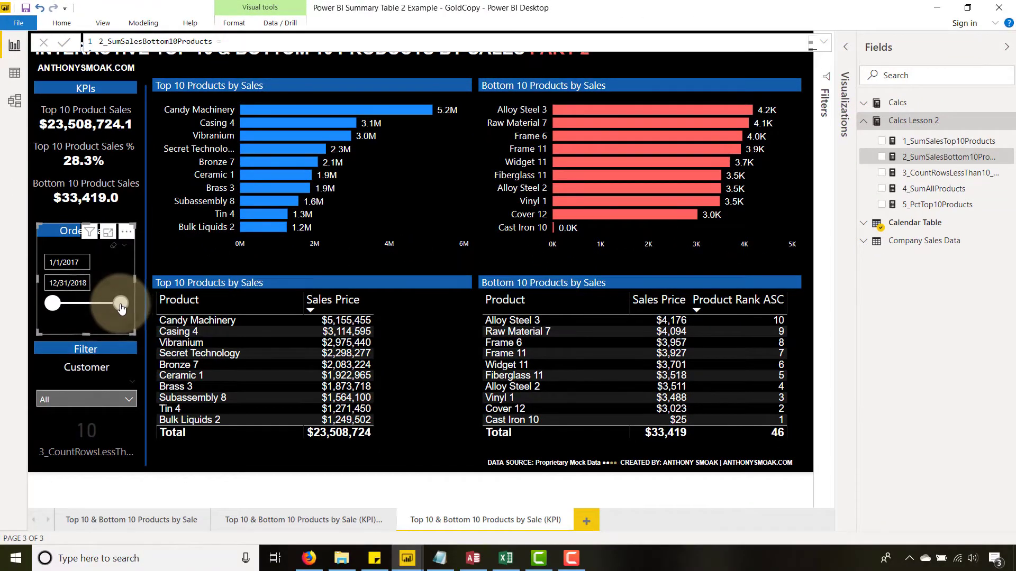
{"action": "left_click", "coordinate": [120, 306]}
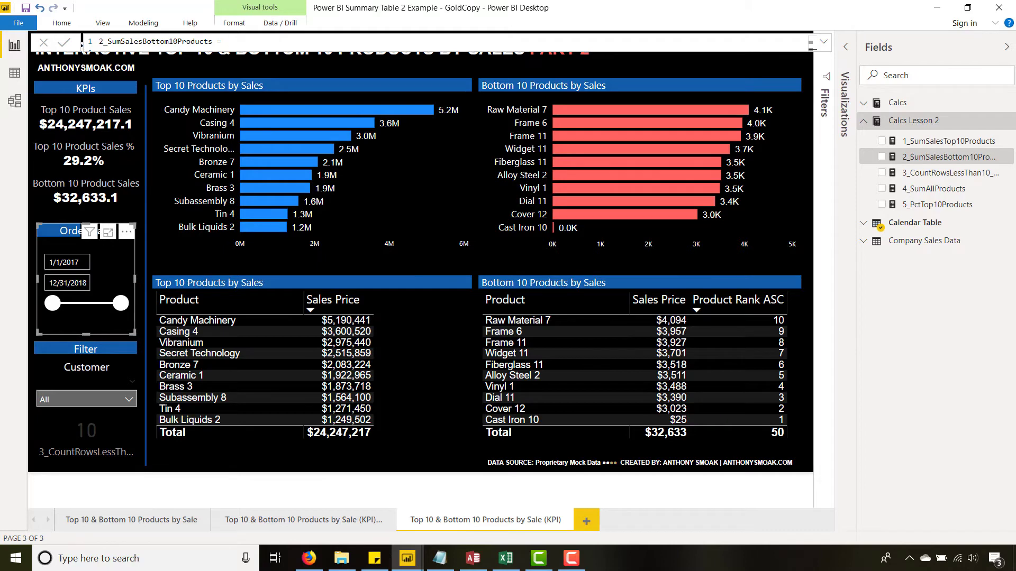
{"action": "key", "text": "alt+Tab"}
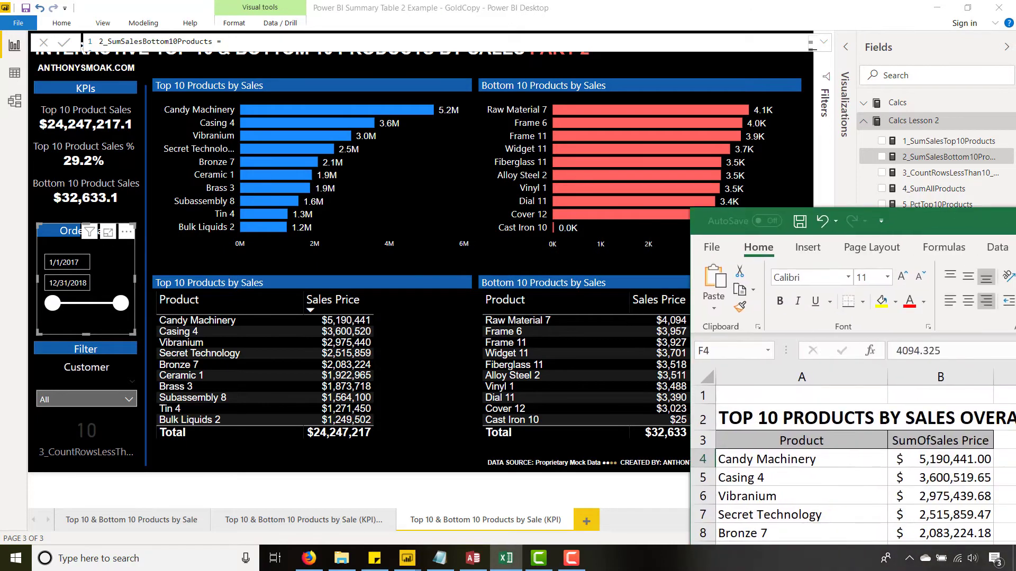
Step: Confirm Excel's B15 =SUM(B4:B13) total of $24,247,217.05, then move the workbook off screen
{"action": "left_click_drag", "start_coordinate": [963, 222], "coordinate": [958, 10]}
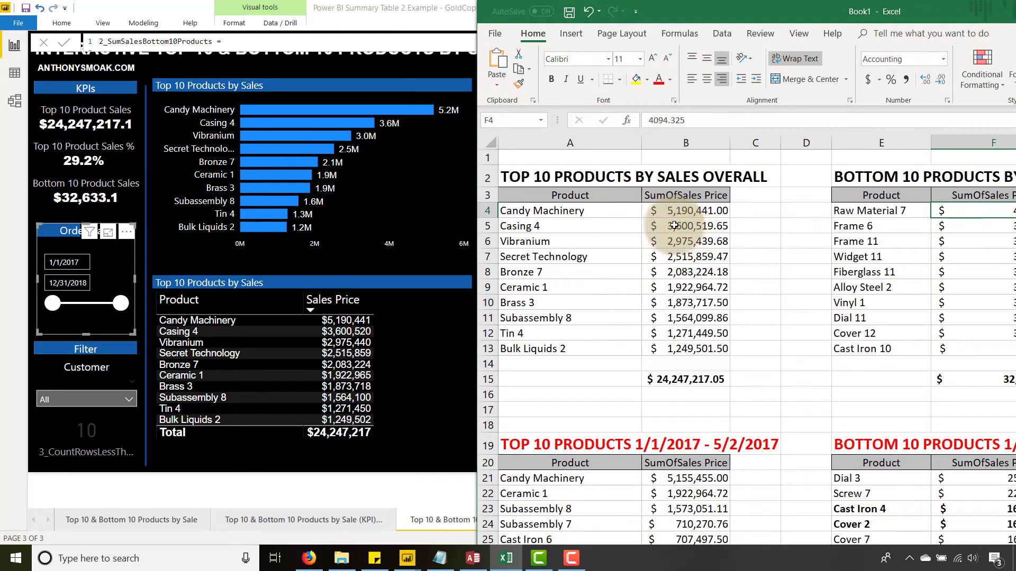
{"action": "left_click", "coordinate": [666, 378]}
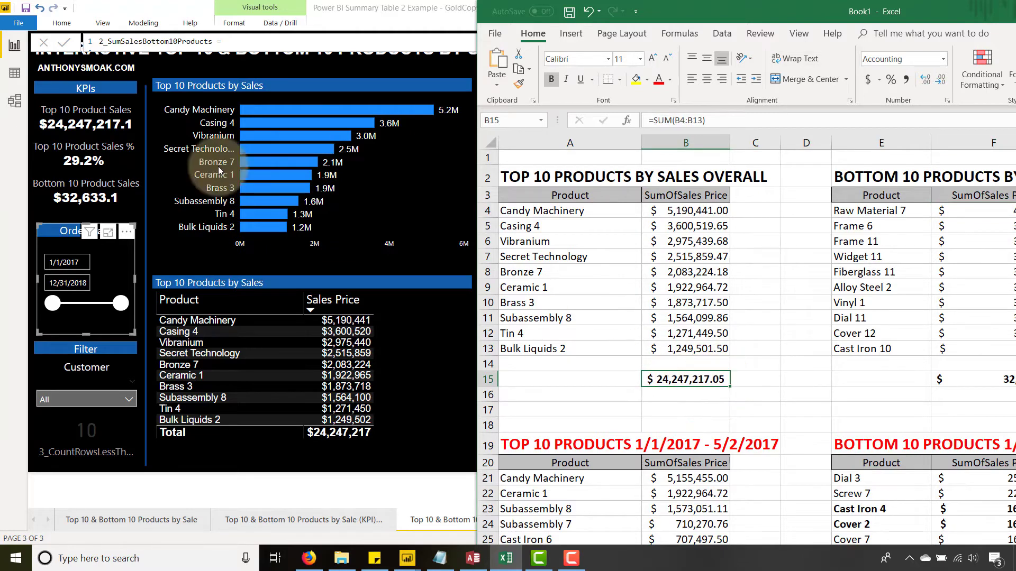
{"action": "left_click_drag", "start_coordinate": [779, 12], "coordinate": [506, 14]}
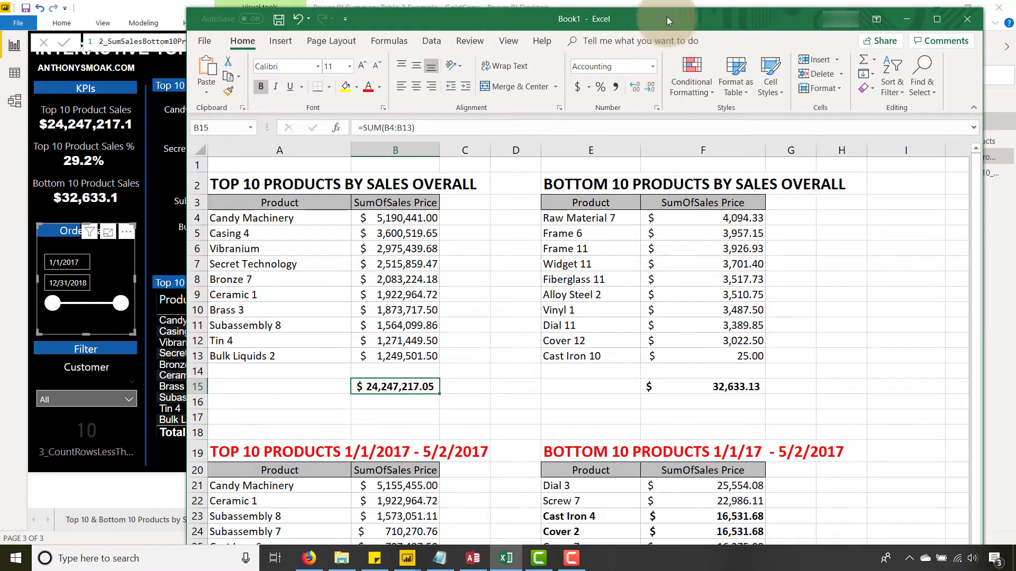
{"action": "left_click_drag", "start_coordinate": [667, 21], "coordinate": [1015, 30]}
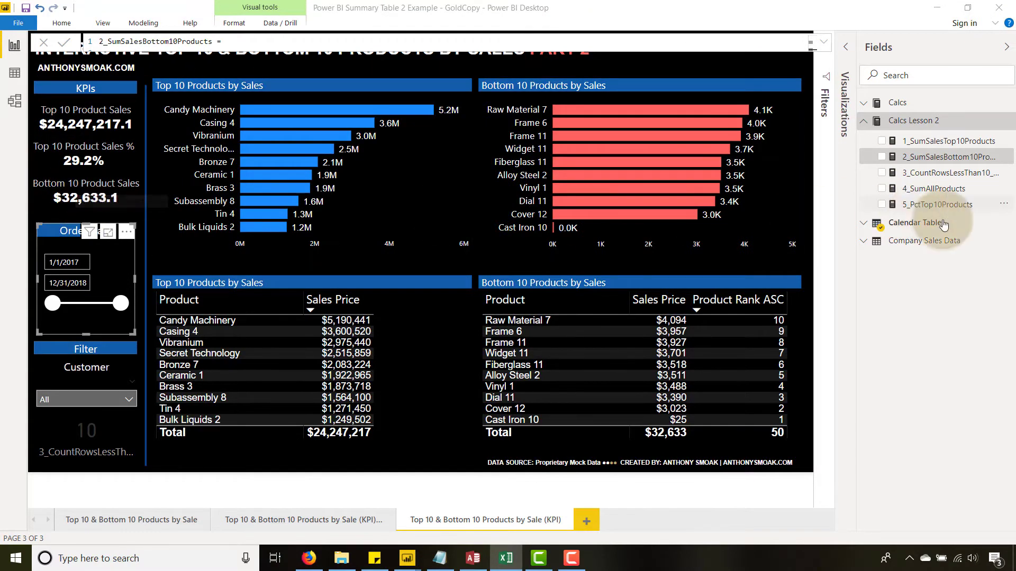
{"action": "left_click", "coordinate": [960, 172]}
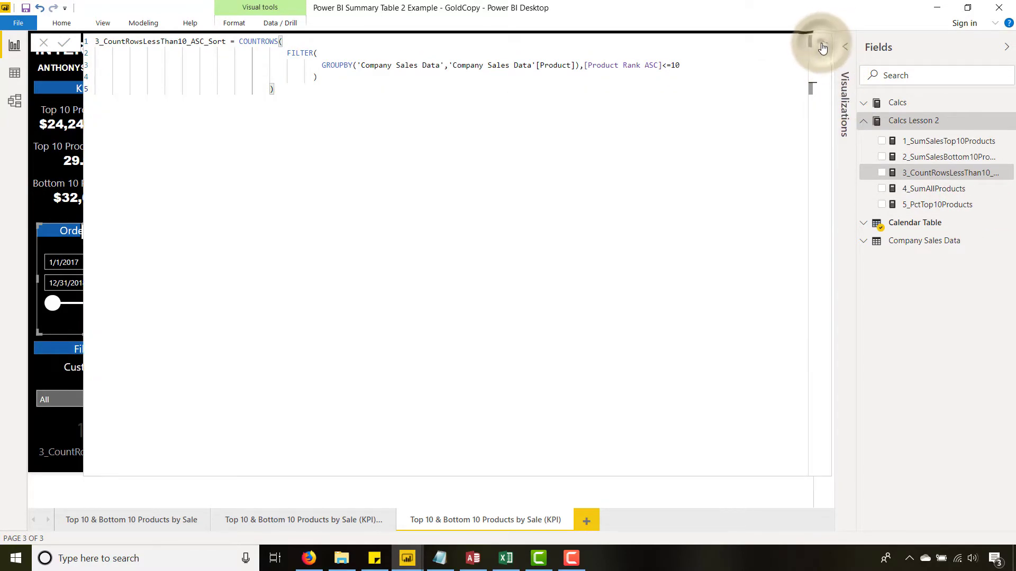
{"action": "left_click", "coordinate": [821, 42]}
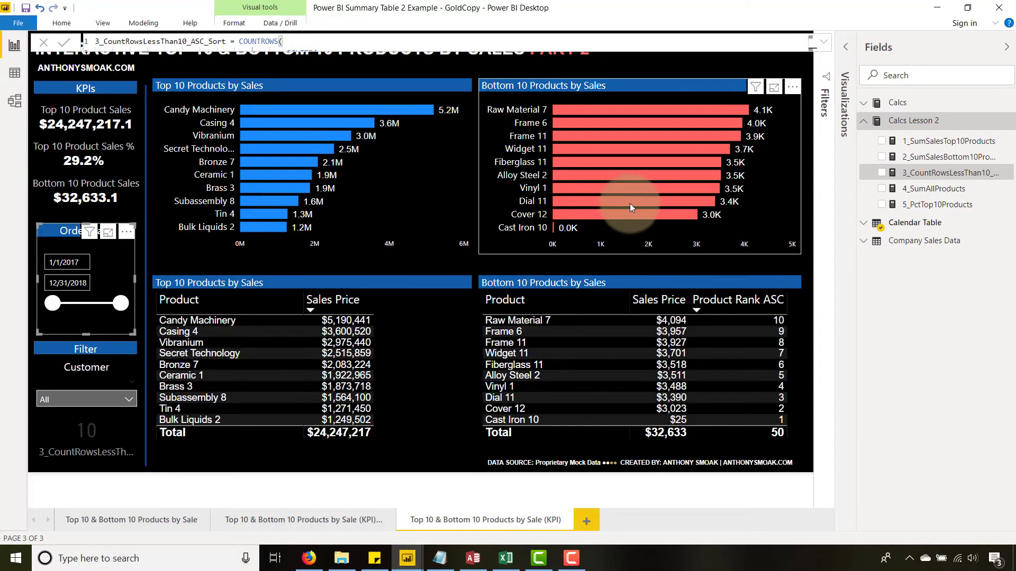
{"action": "mouse_move", "coordinate": [624, 220]}
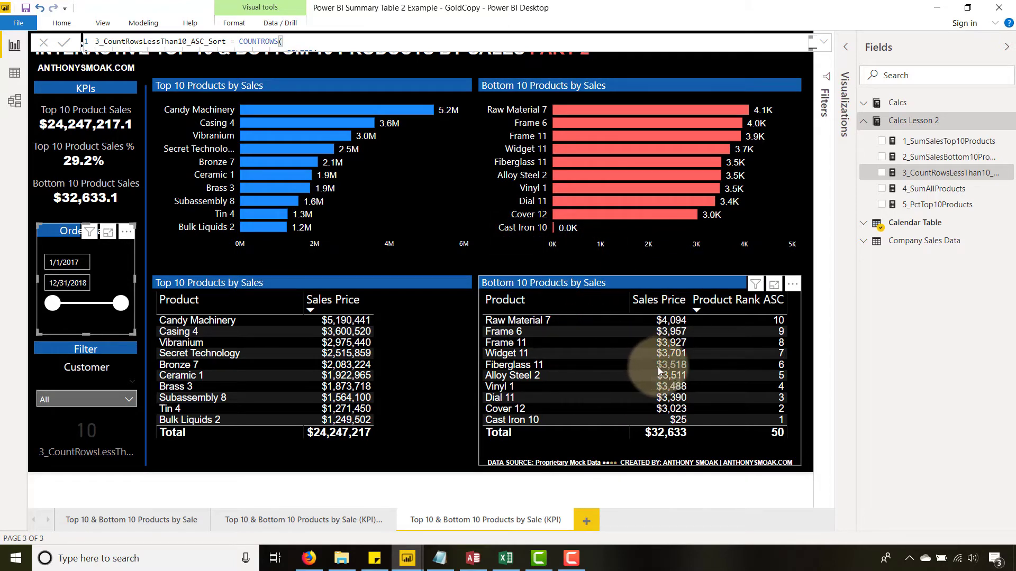
{"action": "left_click", "coordinate": [823, 42]}
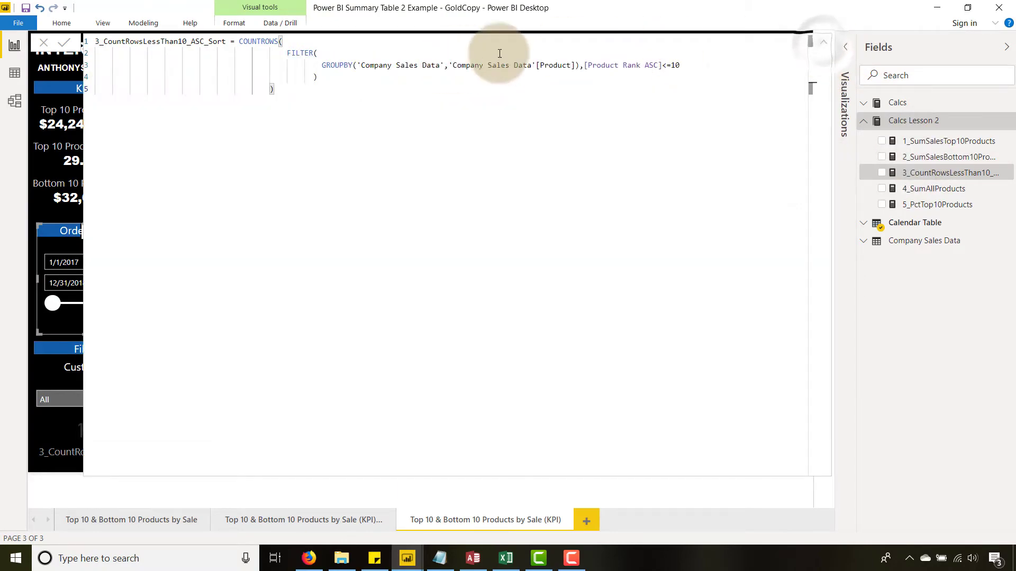
{"action": "left_click", "coordinate": [935, 161]}
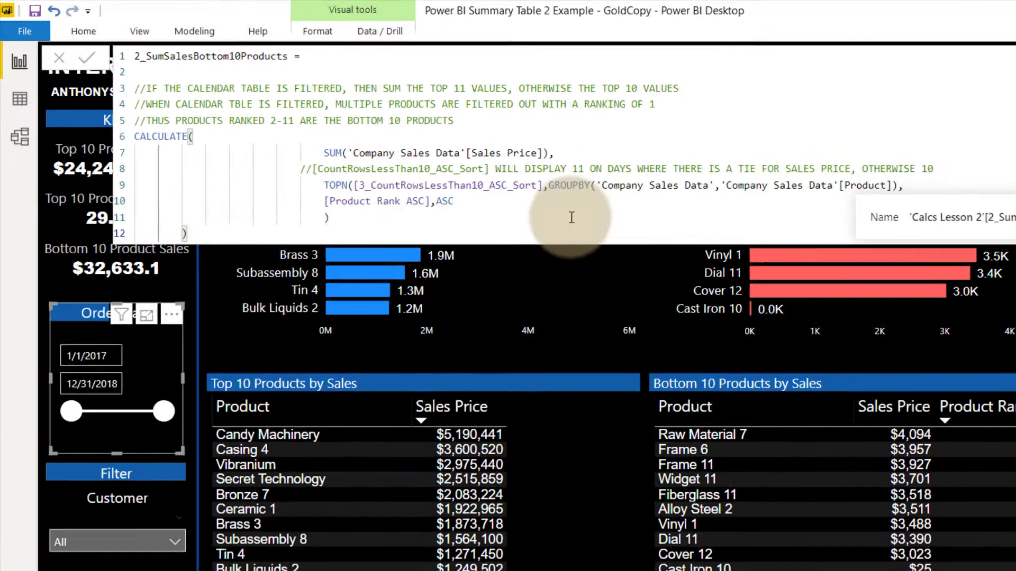
{"action": "left_click", "coordinate": [259, 144]}
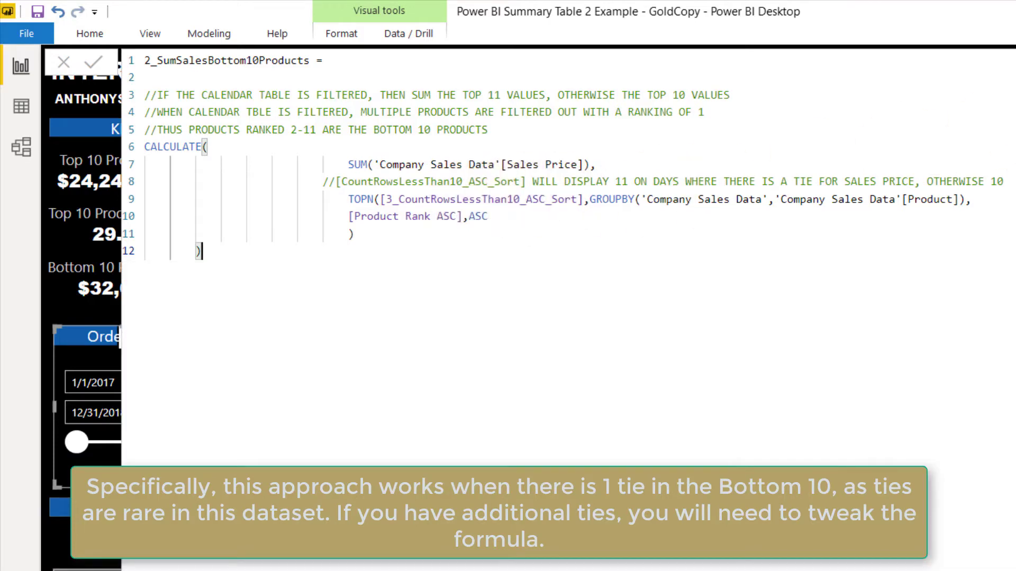
{"action": "left_click", "coordinate": [1015, 61]}
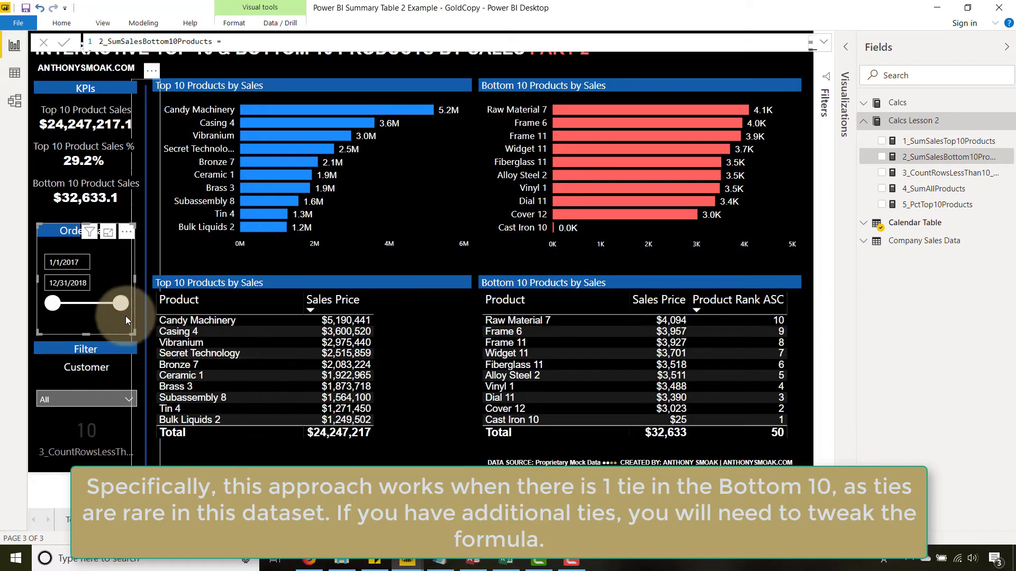
Step: Narrow the Order Date slicer to 1/1/2017–5/2/2017 and expand the Bottom 10 measure's formula
{"action": "left_click_drag", "start_coordinate": [121, 304], "coordinate": [67, 286]}
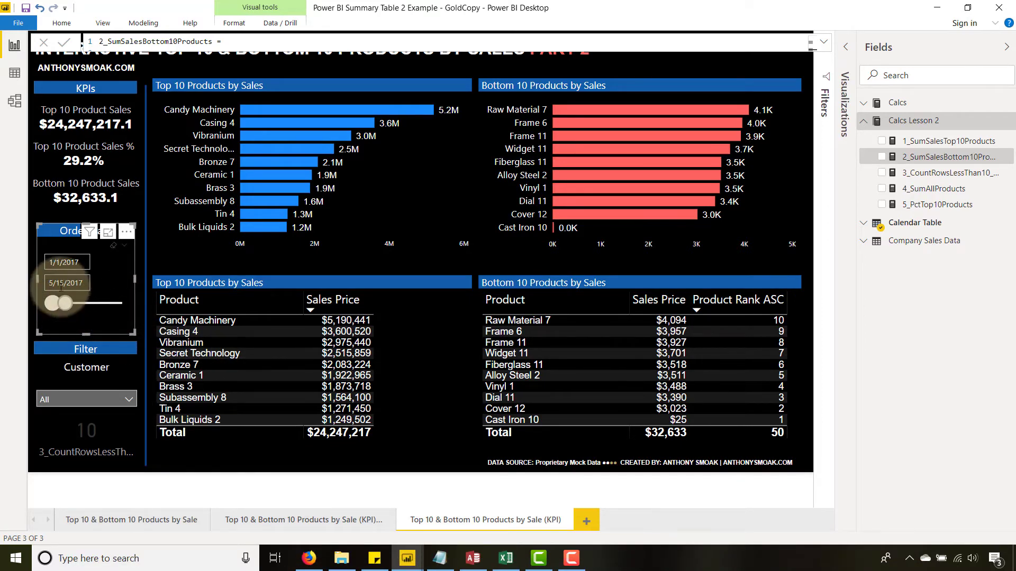
{"action": "left_click", "coordinate": [66, 283]}
{"action": "left_click", "coordinate": [114, 348]}
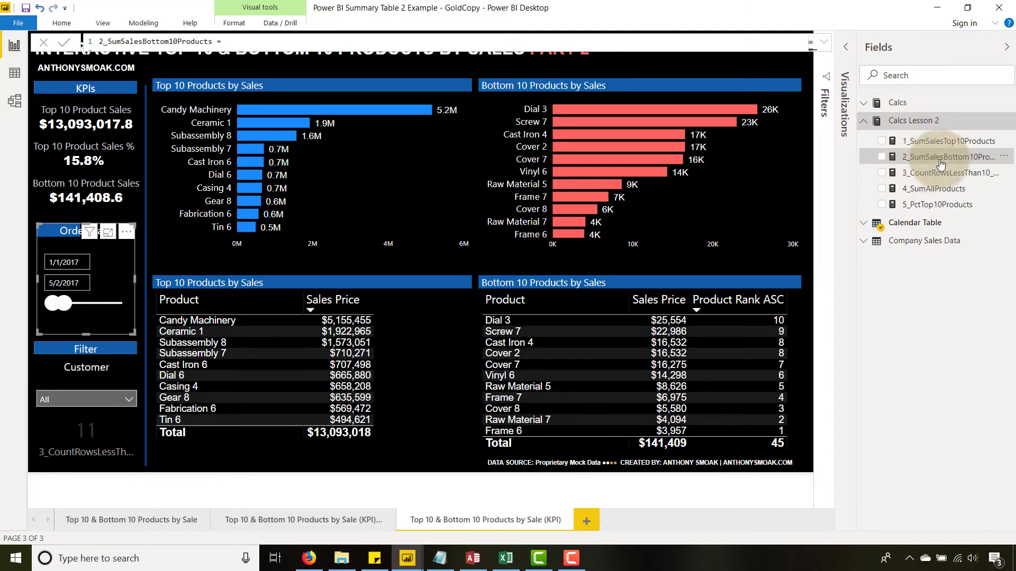
{"action": "left_click", "coordinate": [822, 47]}
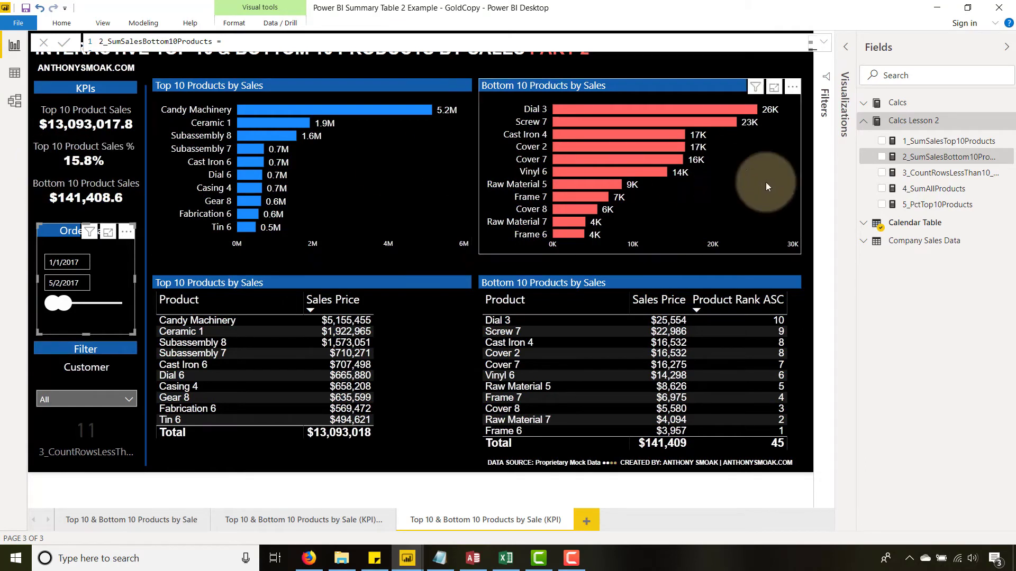
Step: Expand 4_SumAllProducts to read its Sales Price sum over ALL of 'Company Sales Data'
{"action": "left_click", "coordinate": [924, 194]}
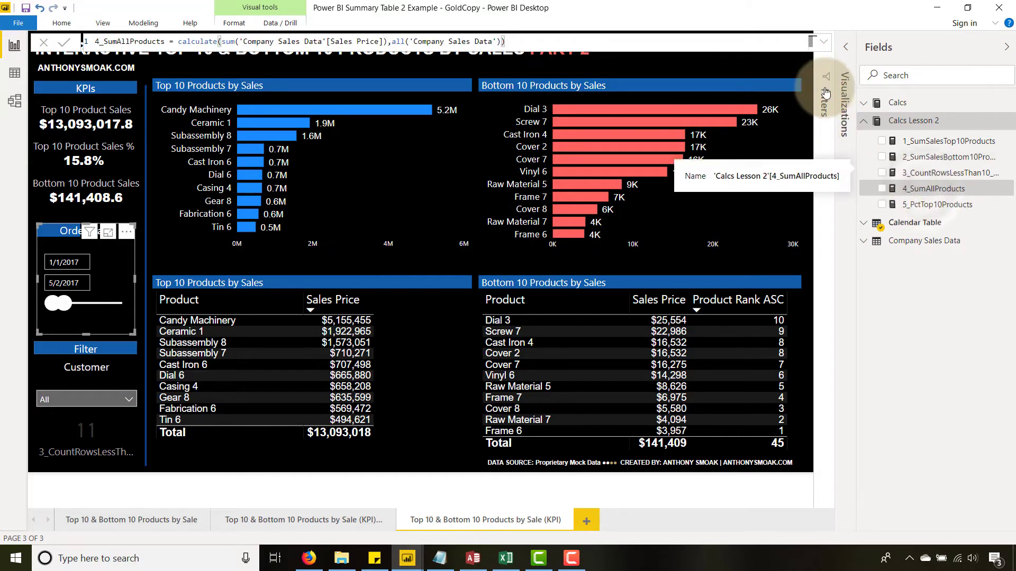
{"action": "left_click", "coordinate": [824, 41]}
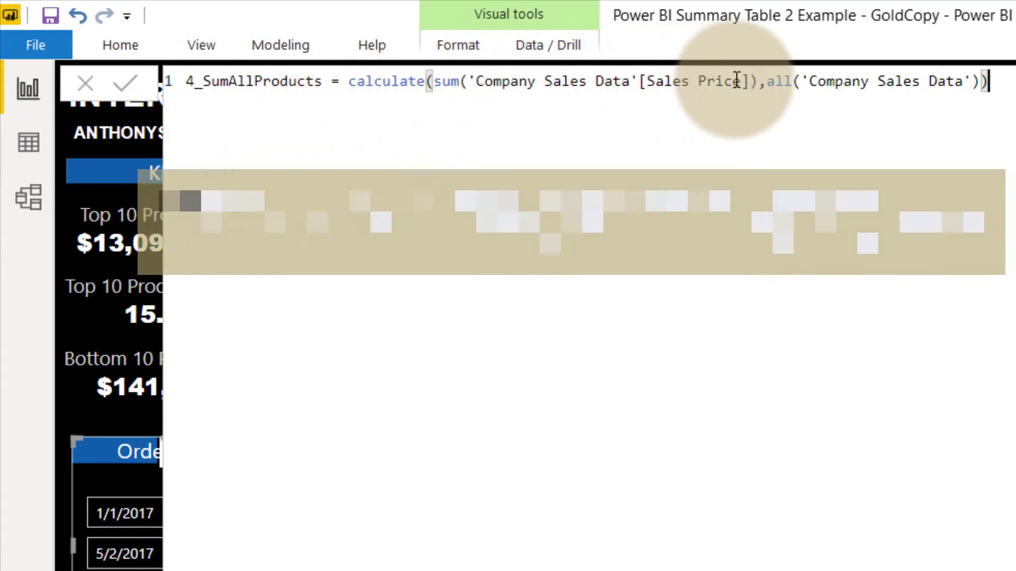
{"action": "left_click", "coordinate": [768, 83]}
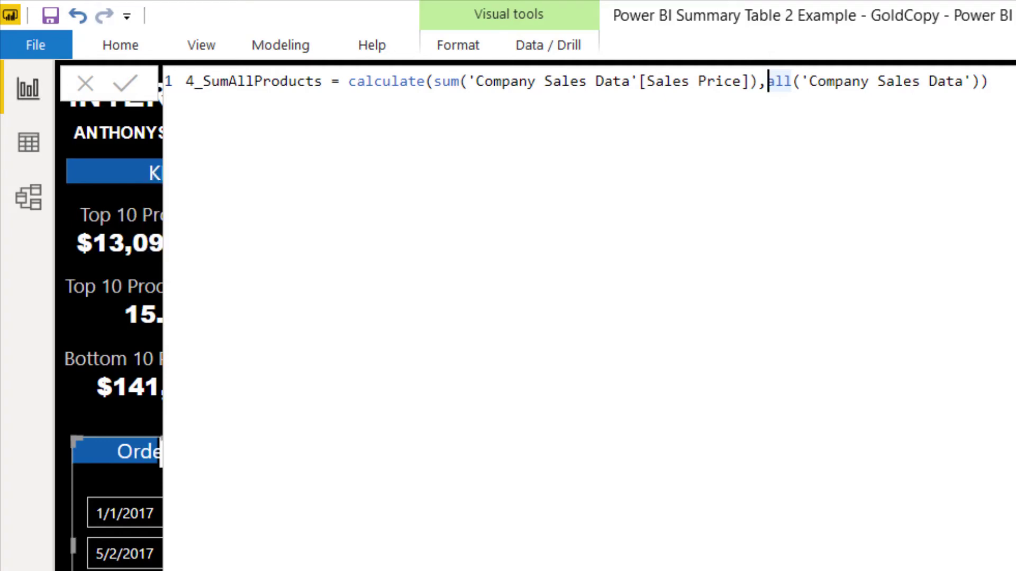
{"action": "left_click", "coordinate": [830, 43]}
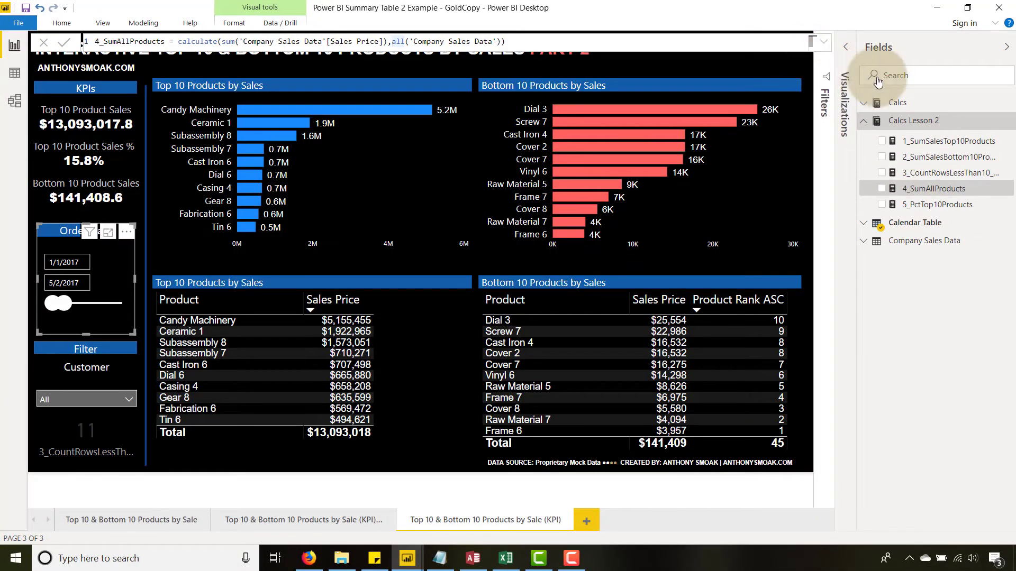
Step: Add a new card visual showing the 4_SumAllProducts total of 83.11M
{"action": "left_click", "coordinate": [847, 50]}
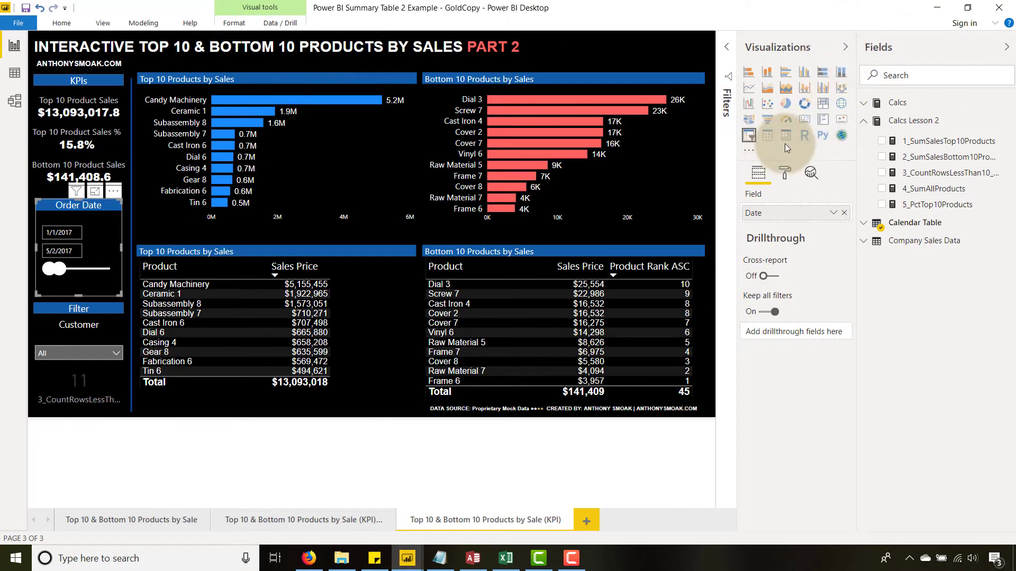
{"action": "left_click", "coordinate": [804, 122]}
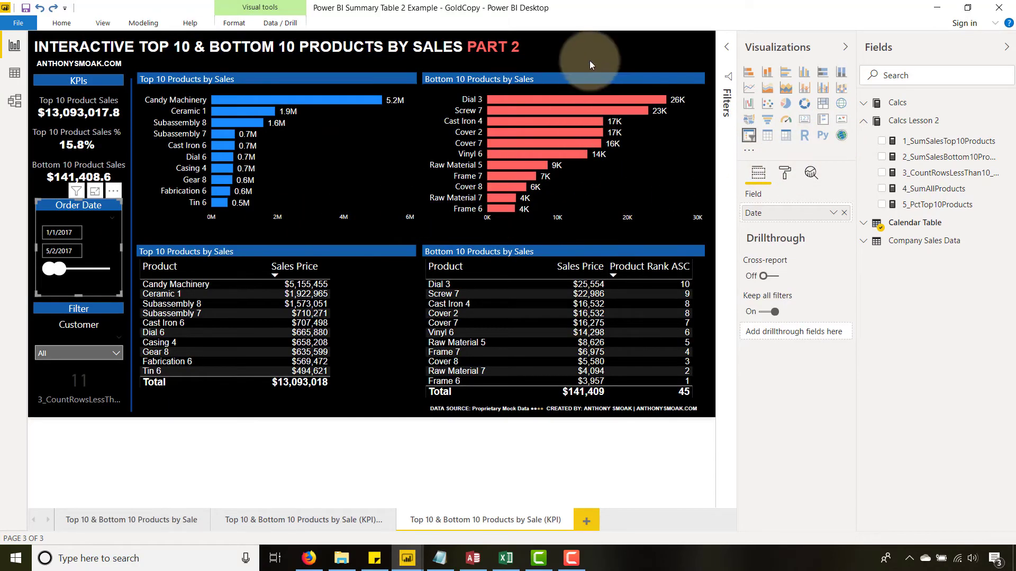
{"action": "left_click", "coordinate": [624, 55]}
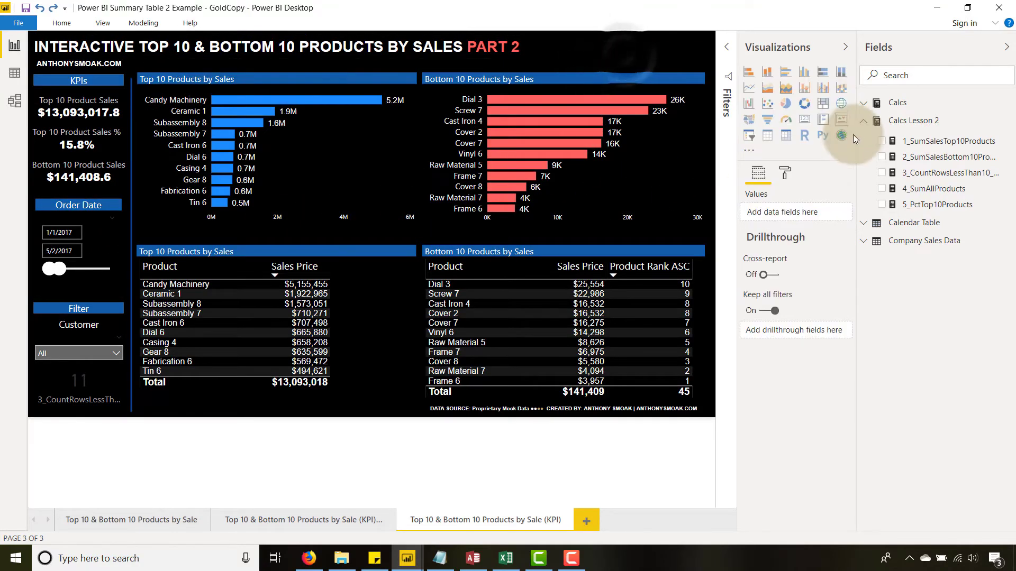
{"action": "left_click", "coordinate": [806, 121]}
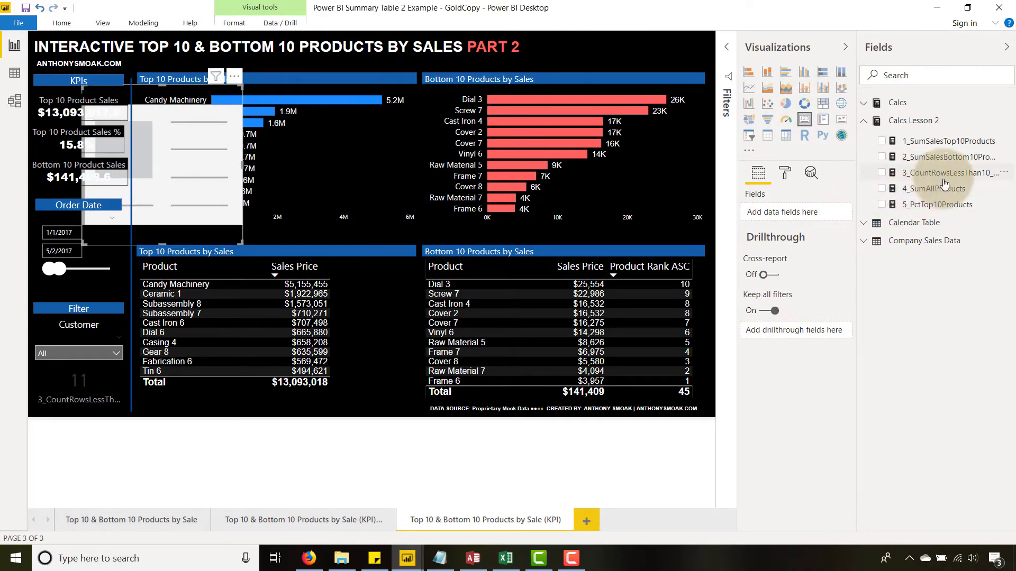
{"action": "left_click_drag", "start_coordinate": [944, 185], "coordinate": [799, 215]}
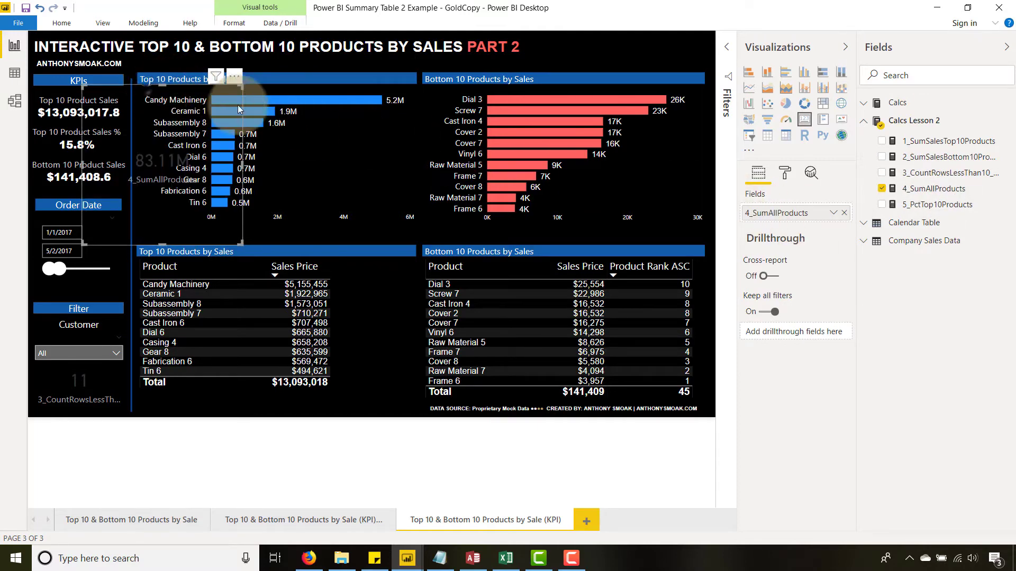
Step: Move the 83.11M card over the chart and apply the Bottom 10 card's formatting to it
{"action": "left_click_drag", "start_coordinate": [238, 109], "coordinate": [346, 97]}
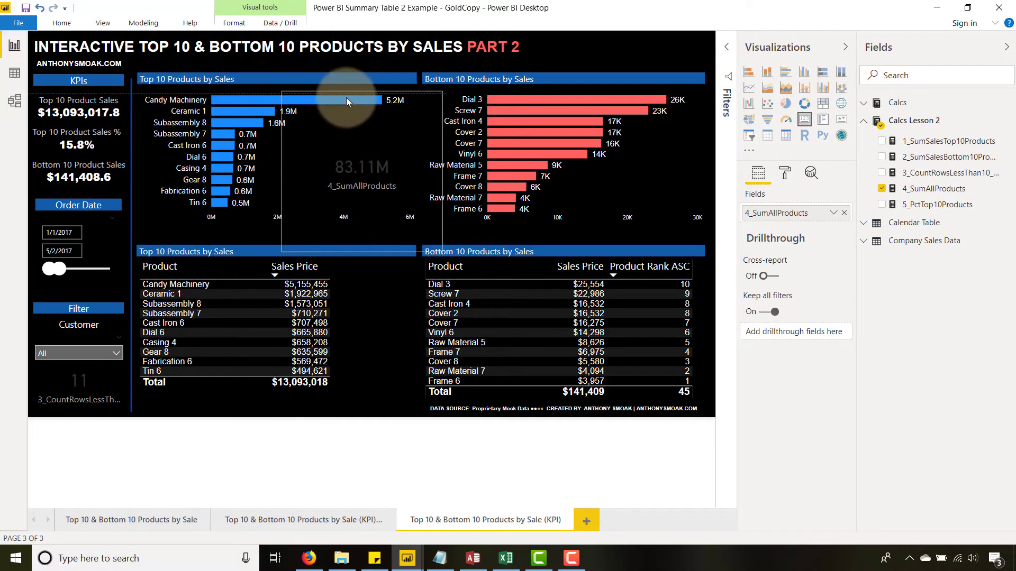
{"action": "left_click", "coordinate": [53, 175]}
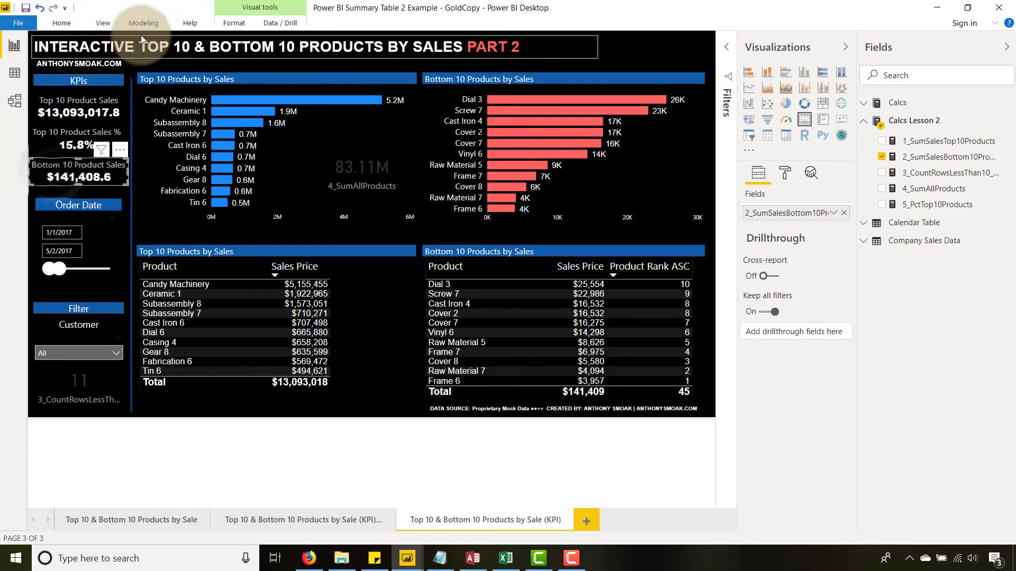
{"action": "left_click", "coordinate": [995, 25]}
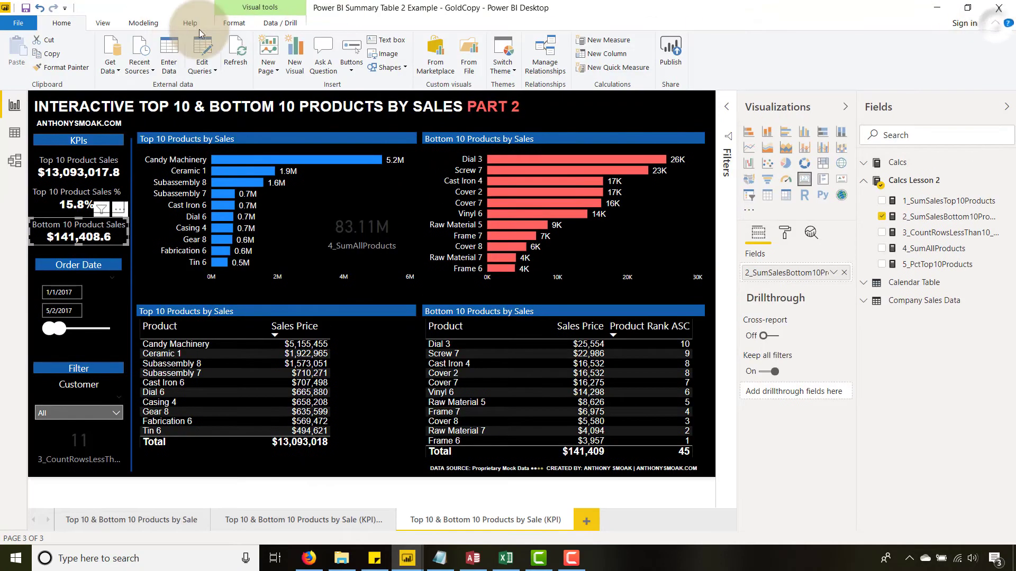
{"action": "left_click", "coordinate": [359, 207]}
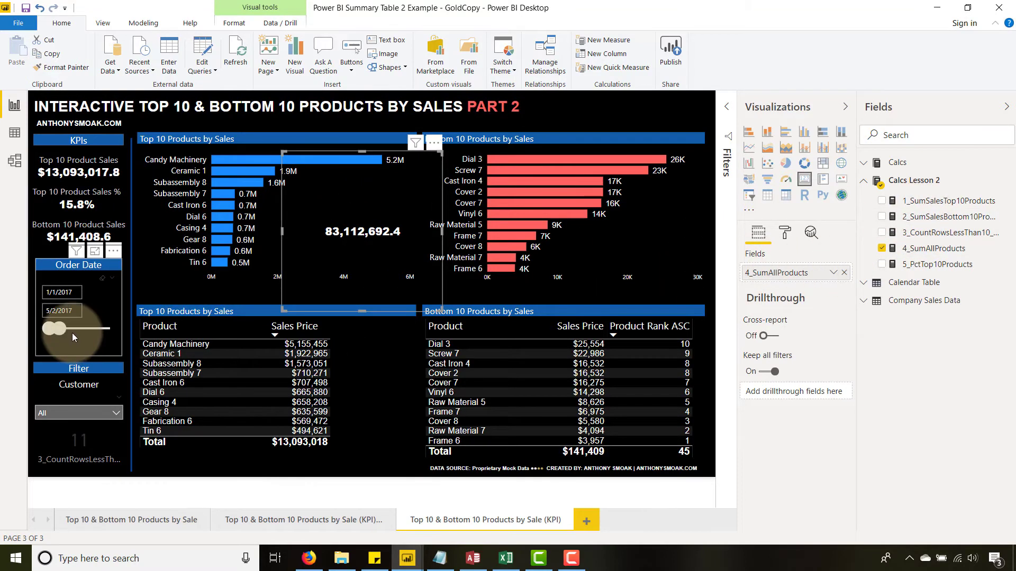
Step: Compare totals for date ranges ending 12/31/2018 through 11/5/2017, then delete the 83,112,692.4 card
{"action": "left_click_drag", "start_coordinate": [70, 336], "coordinate": [109, 329]}
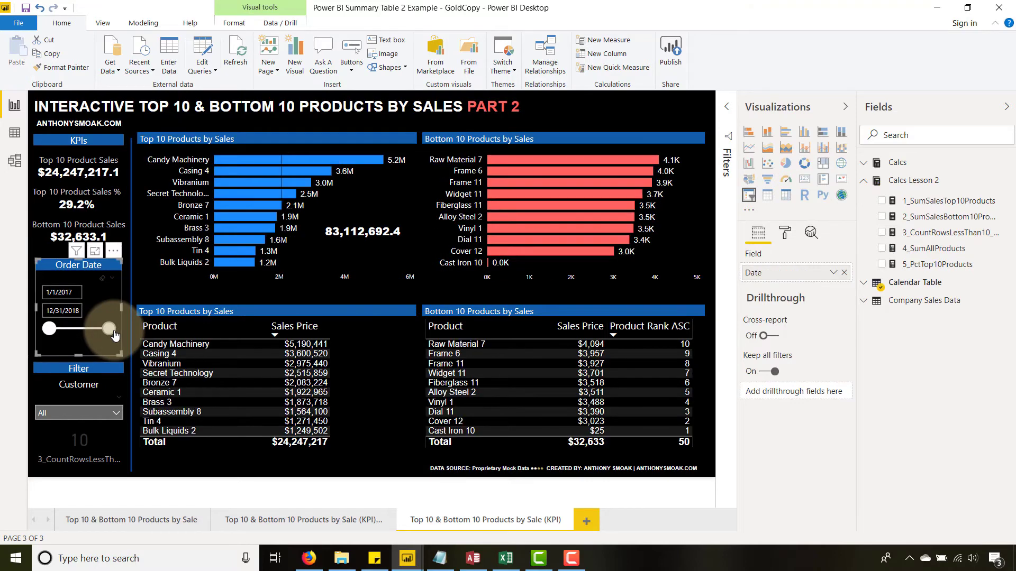
{"action": "left_click", "coordinate": [97, 335]}
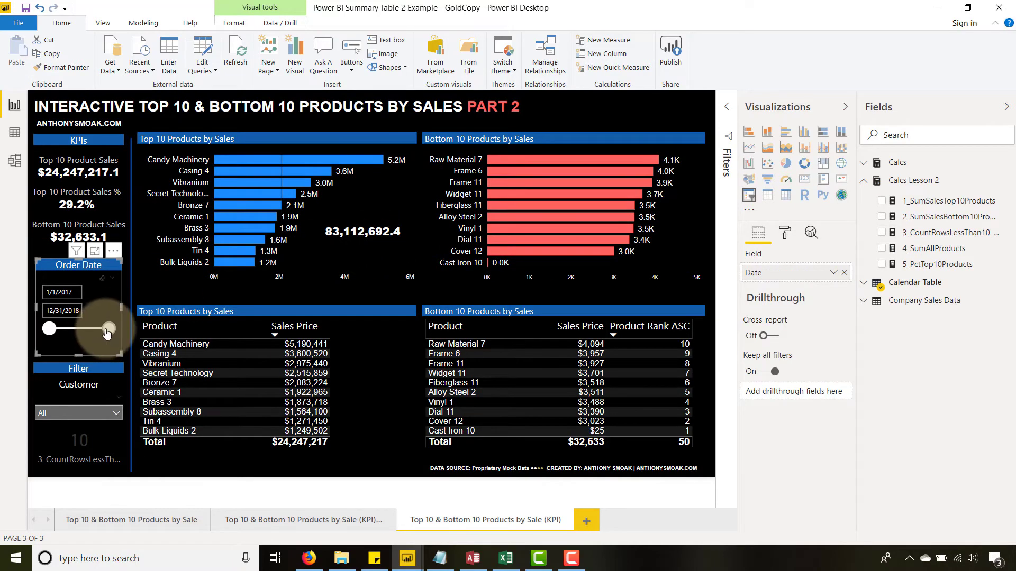
{"action": "left_click_drag", "start_coordinate": [107, 332], "coordinate": [84, 333]}
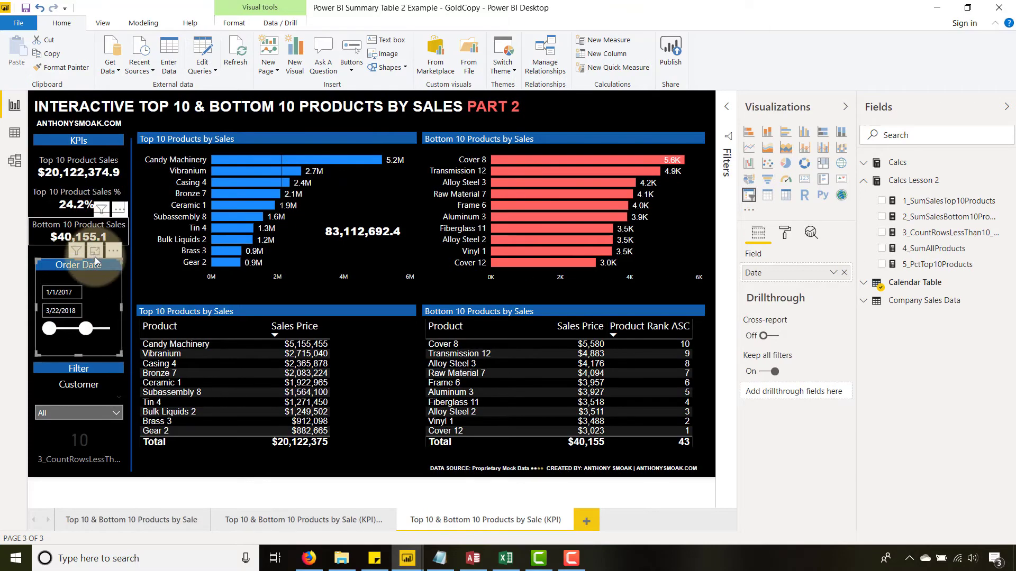
{"action": "left_click_drag", "start_coordinate": [86, 329], "coordinate": [75, 330]}
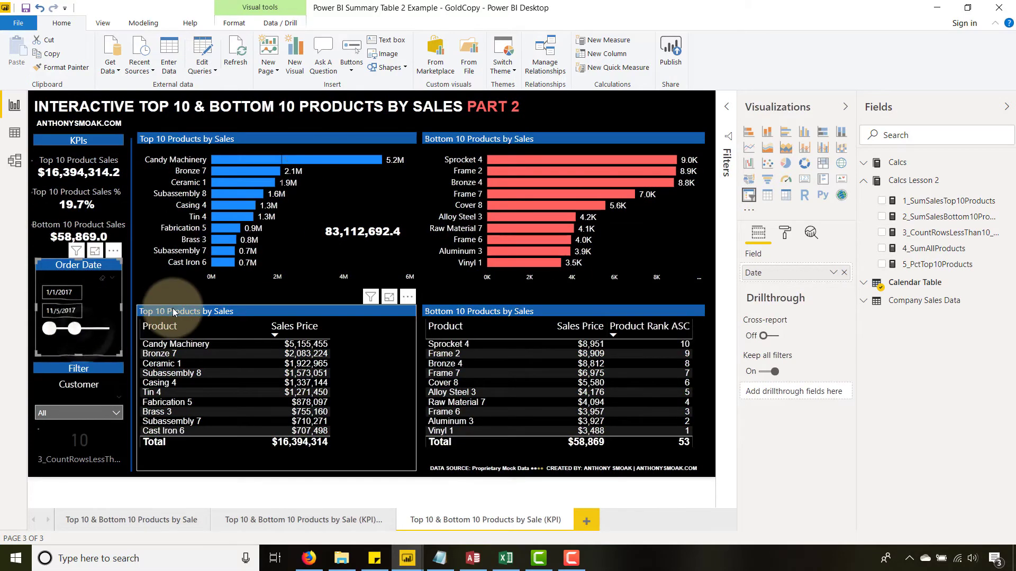
{"action": "left_click", "coordinate": [342, 212]}
{"action": "key", "text": "Delete"}
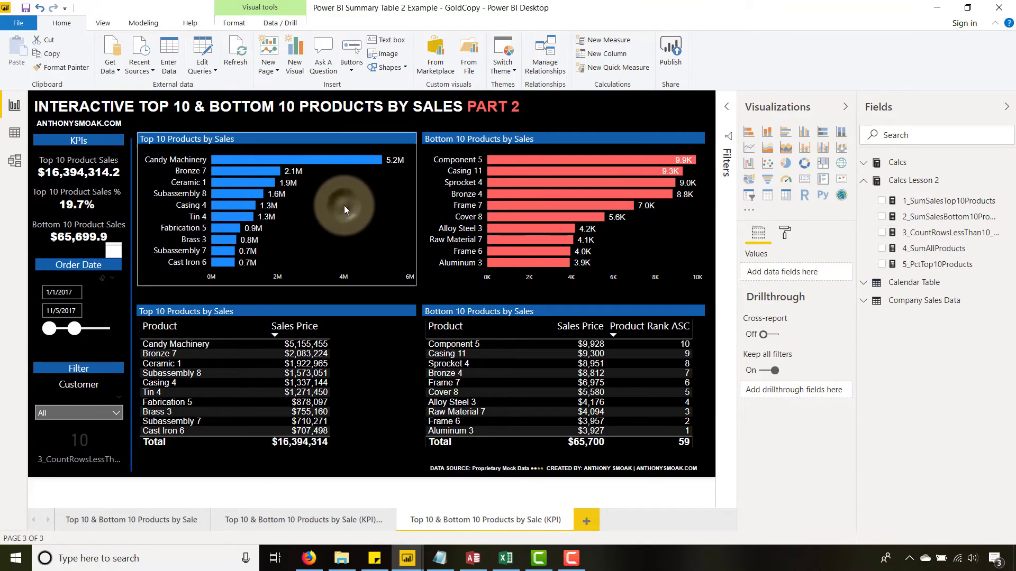
Step: Extend the dates to 12/31/2018 and inspect DIVIDE(1_SumSalesTop10Products, 4_SumAllProducts, 0) in 5_PctTop10Products
{"action": "left_click_drag", "start_coordinate": [74, 329], "coordinate": [126, 328]}
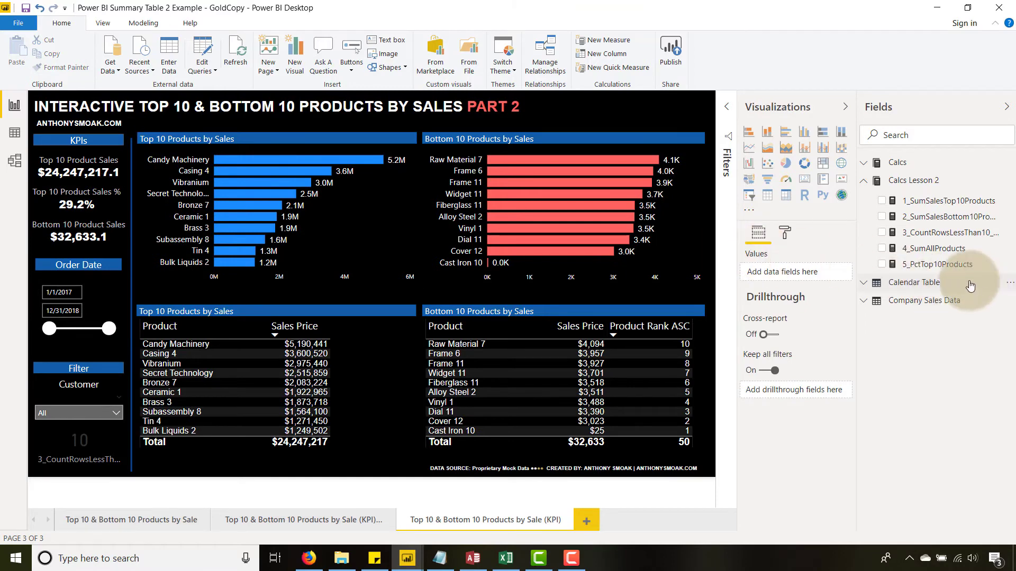
{"action": "left_click", "coordinate": [947, 265]}
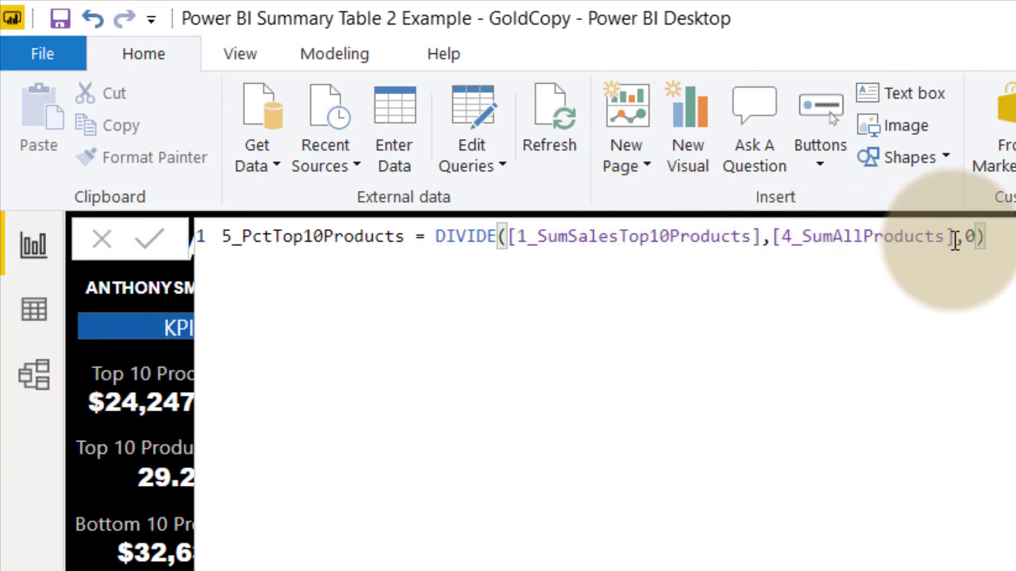
{"action": "left_click", "coordinate": [982, 239]}
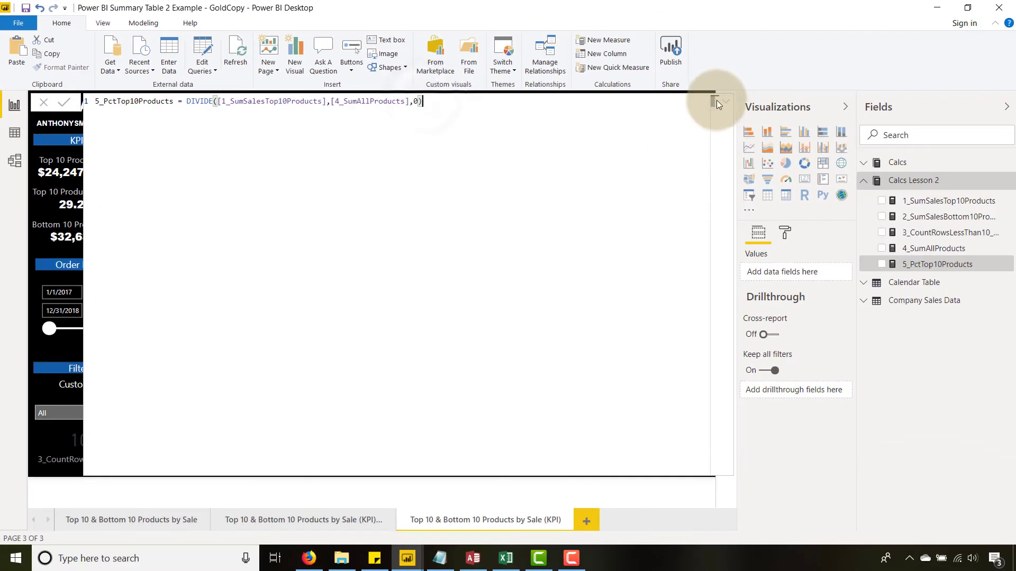
{"action": "left_click", "coordinate": [725, 105]}
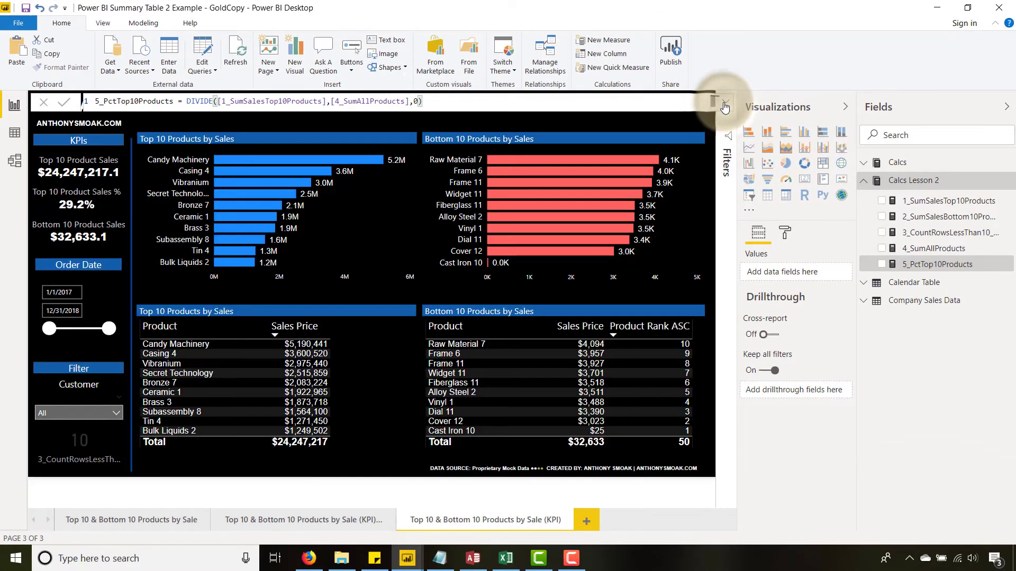
Step: Collapse Calcs Lesson 2, select the Top 10 Products by Sales table, and expand Company Sales Data
{"action": "left_click", "coordinate": [932, 405]}
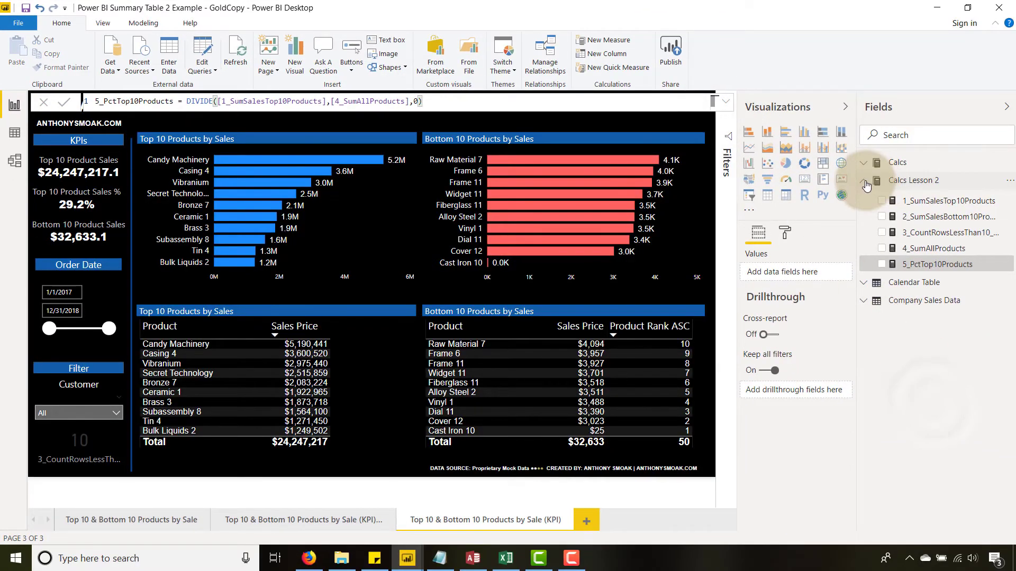
{"action": "left_click", "coordinate": [865, 181]}
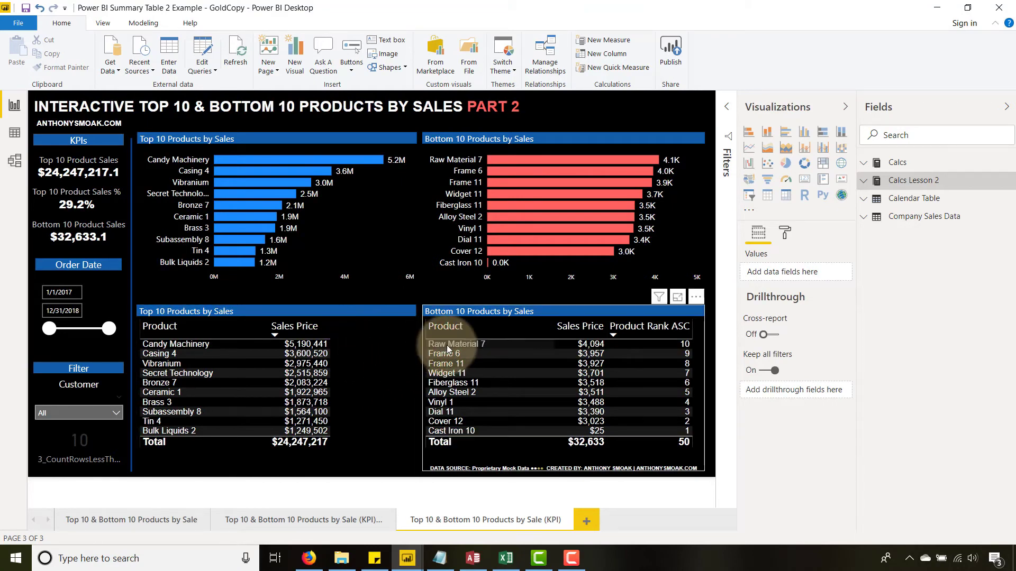
{"action": "left_click", "coordinate": [379, 352]}
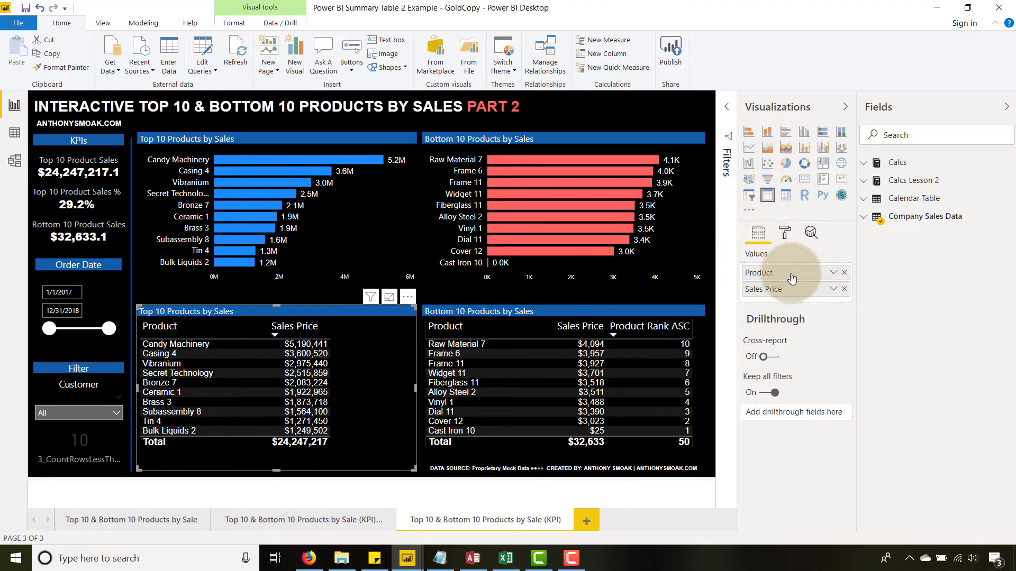
{"action": "left_click", "coordinate": [865, 218]}
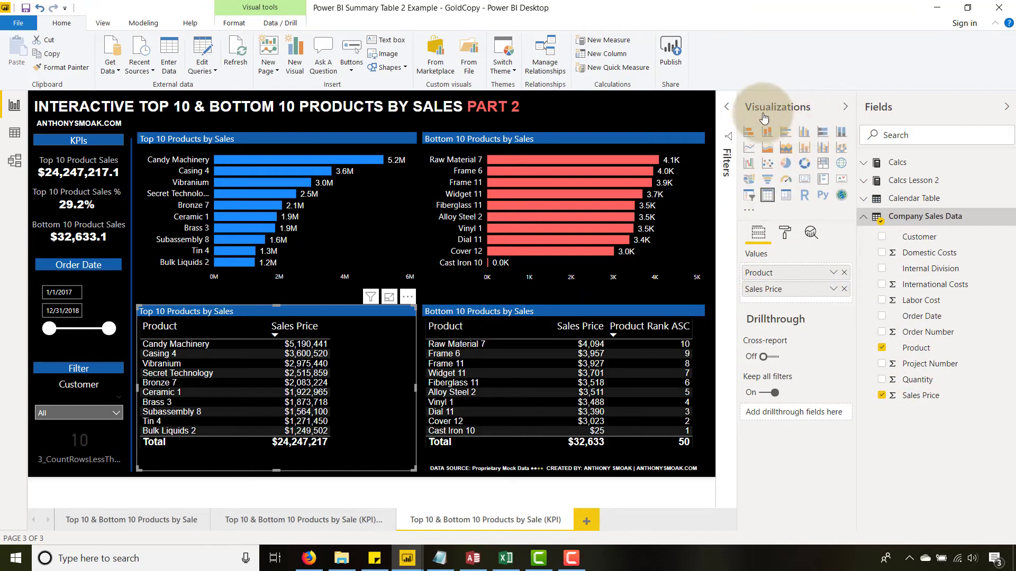
Step: Check the Top 10 table's Product filter (Top N, 10 by Sales Price), then select the Bottom 10 table
{"action": "left_click", "coordinate": [726, 110]}
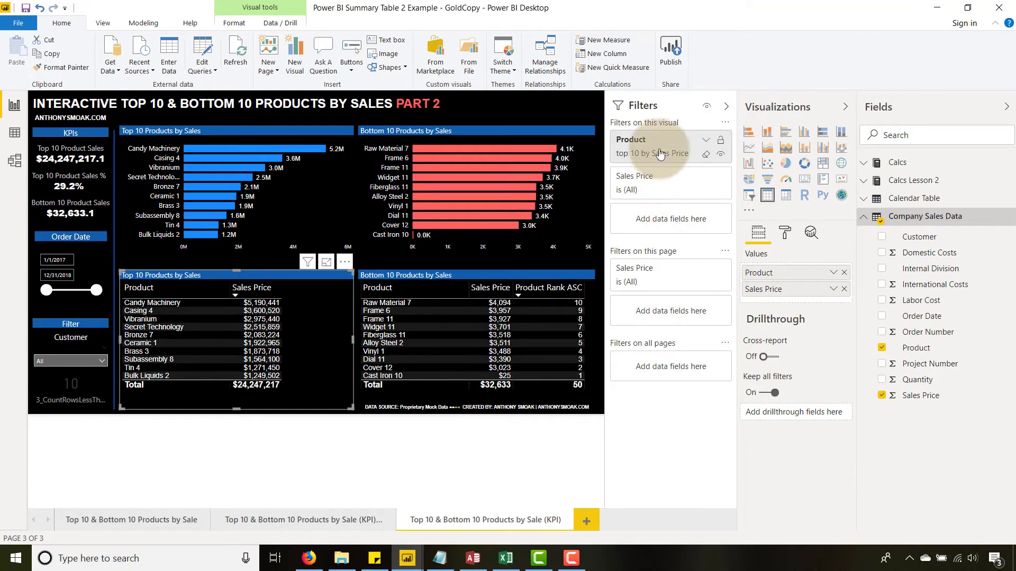
{"action": "left_click", "coordinate": [705, 142]}
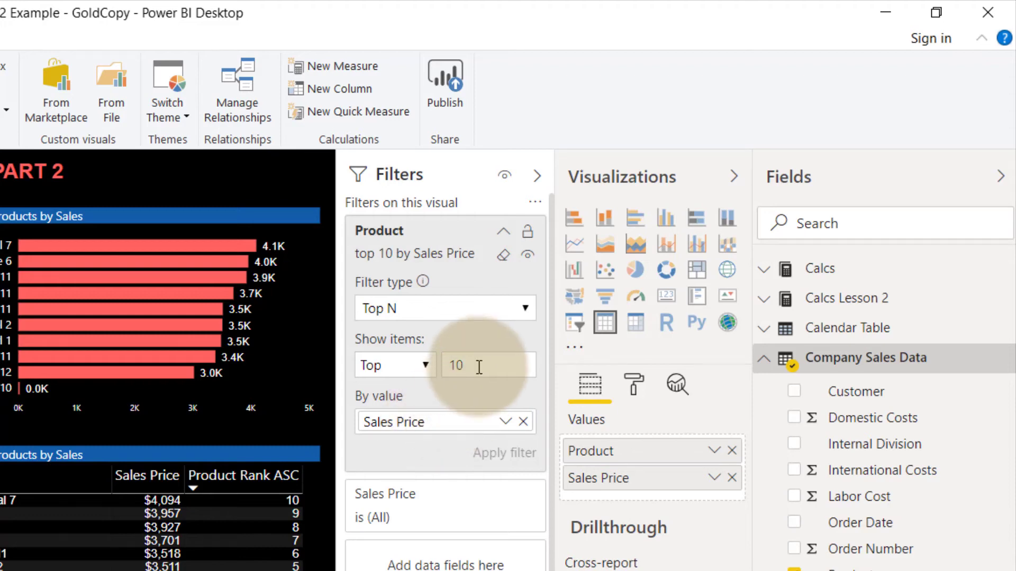
{"action": "left_click", "coordinate": [461, 370]}
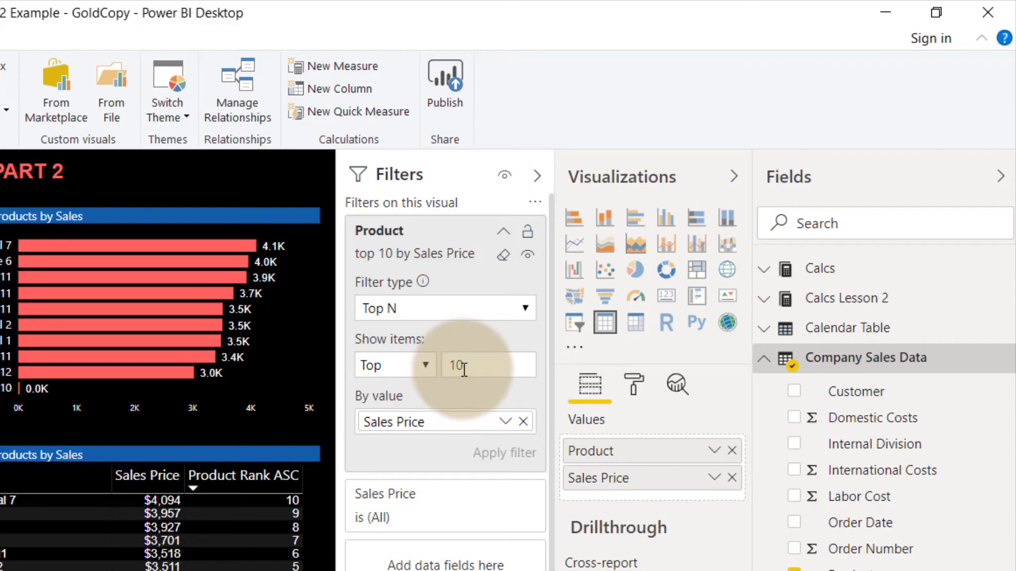
{"action": "left_click", "coordinate": [107, 451]}
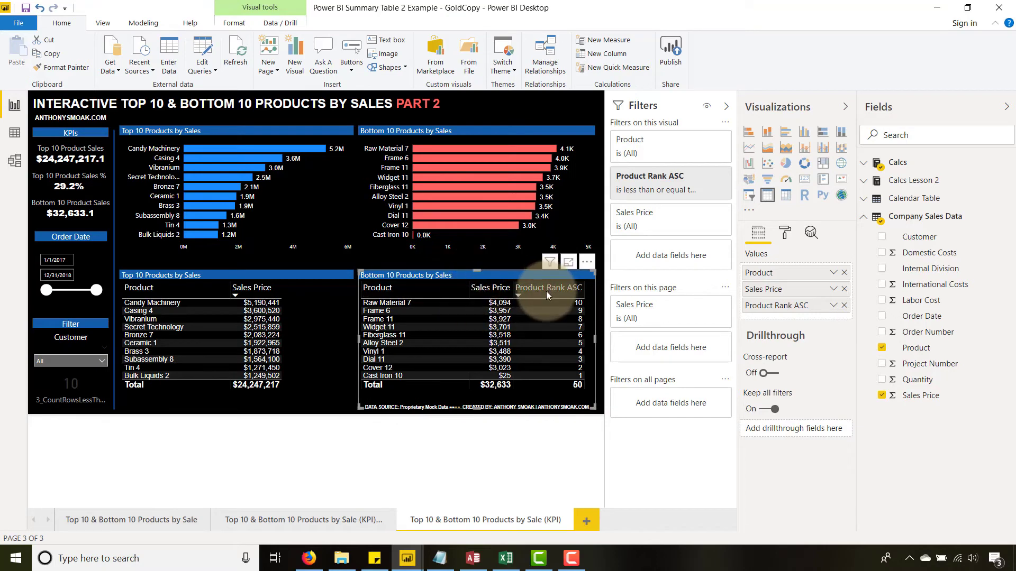
Step: Expand Calcs and review the RANKX formula of the Product Rank ASC measure
{"action": "left_click", "coordinate": [1000, 115]}
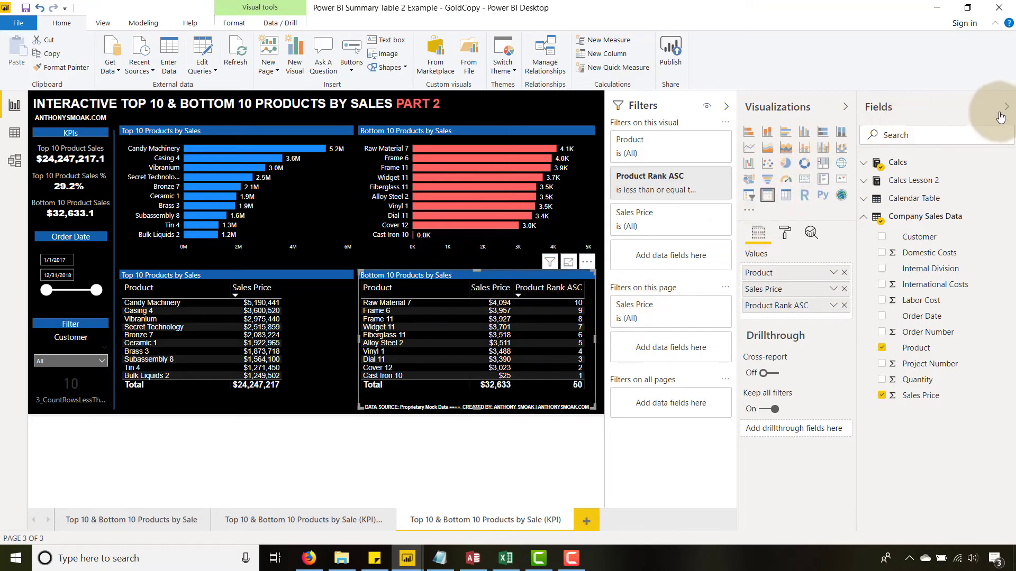
{"action": "left_click", "coordinate": [864, 162]}
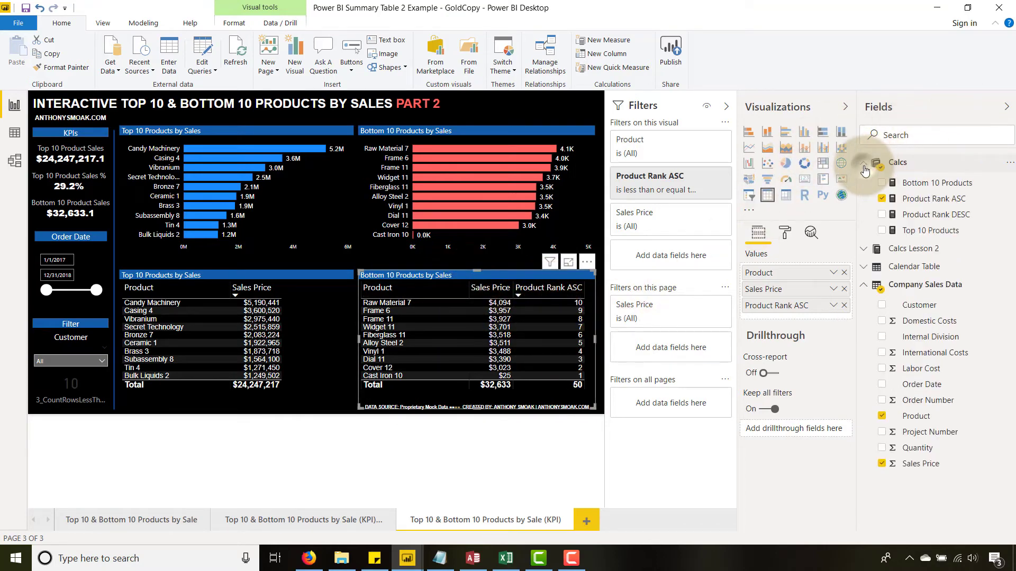
{"action": "left_click", "coordinate": [903, 197]}
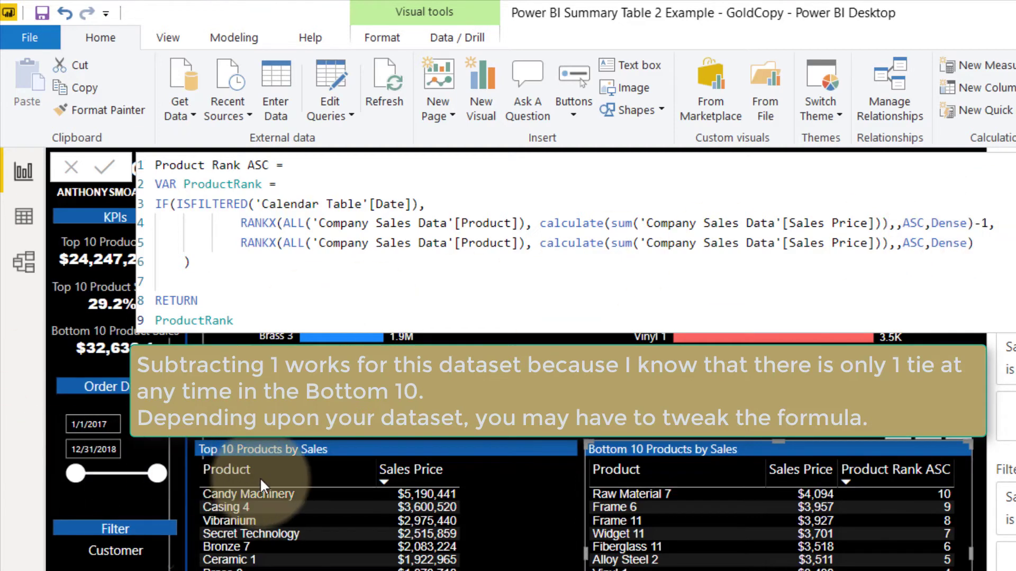
{"action": "left_click", "coordinate": [972, 243]}
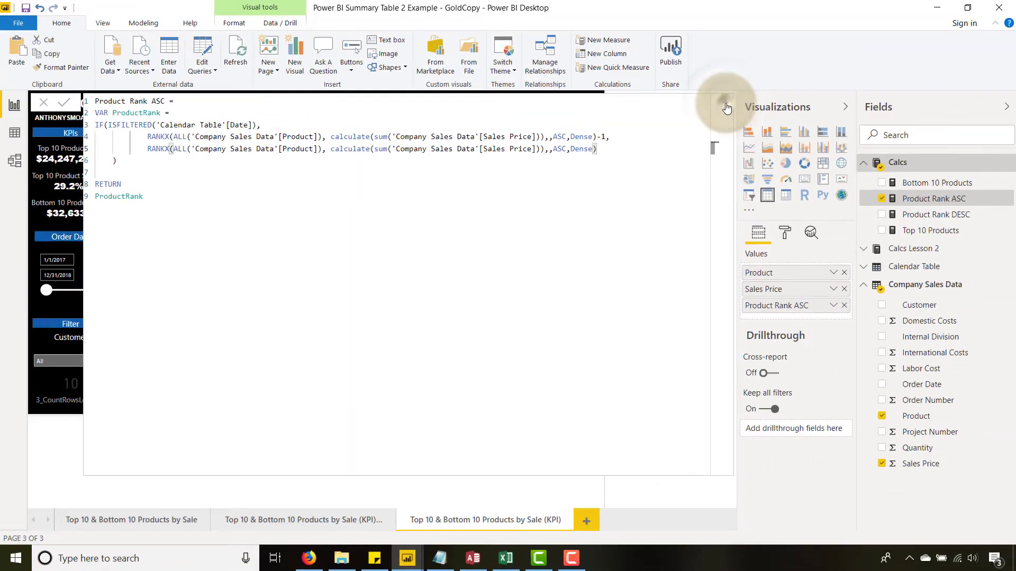
{"action": "left_click", "coordinate": [727, 108]}
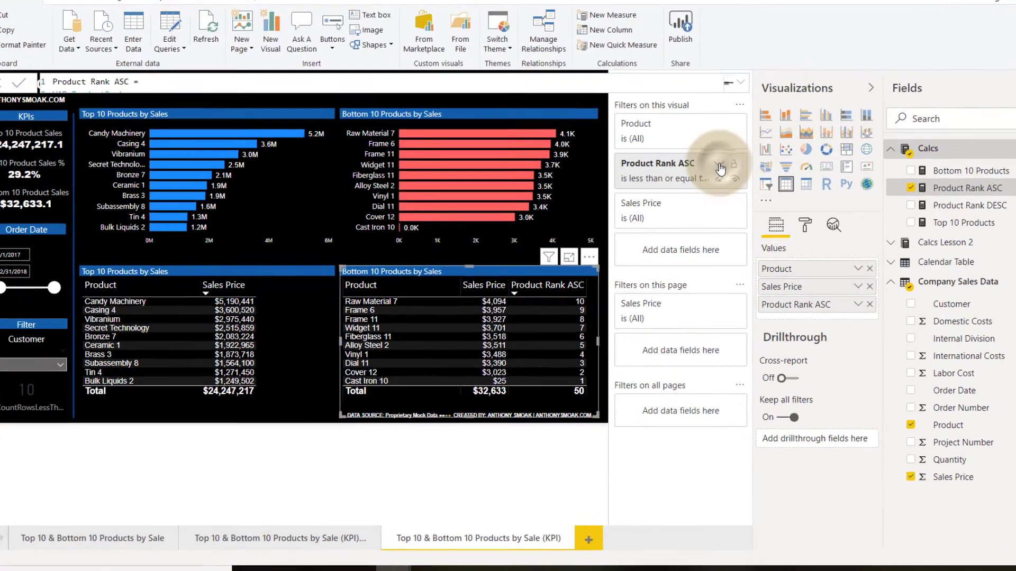
Step: Review the Bottom 10 table's Product Rank ASC filter, checking its 'less than or equal to 10' condition
{"action": "left_click", "coordinate": [706, 180]}
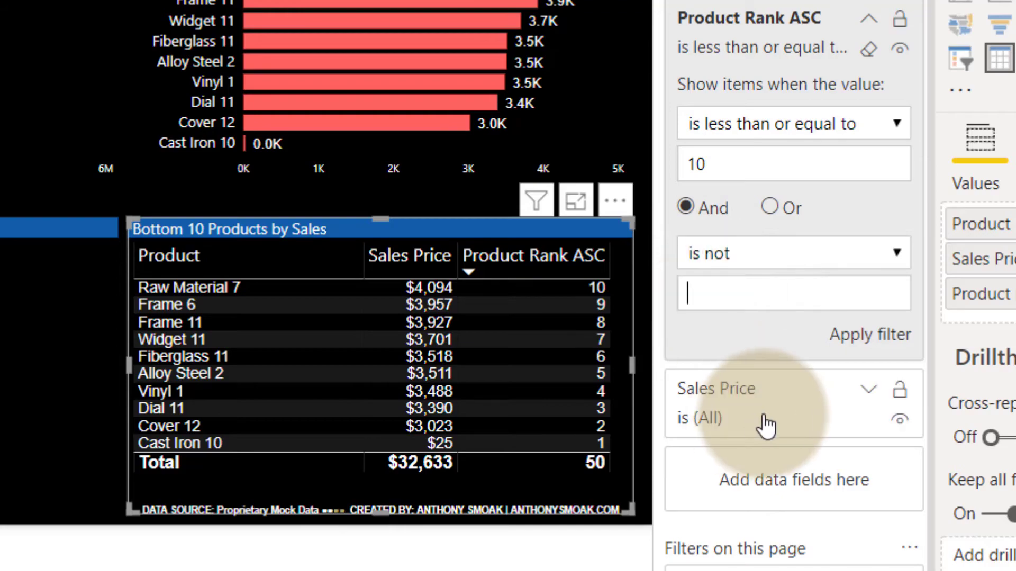
{"action": "left_click", "coordinate": [863, 339]}
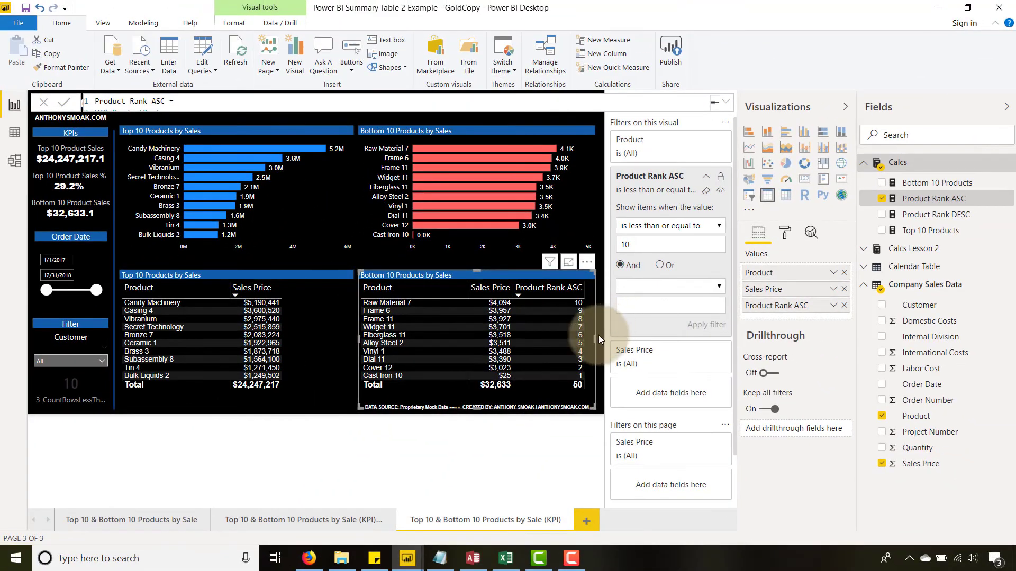
{"action": "left_click", "coordinate": [645, 287]}
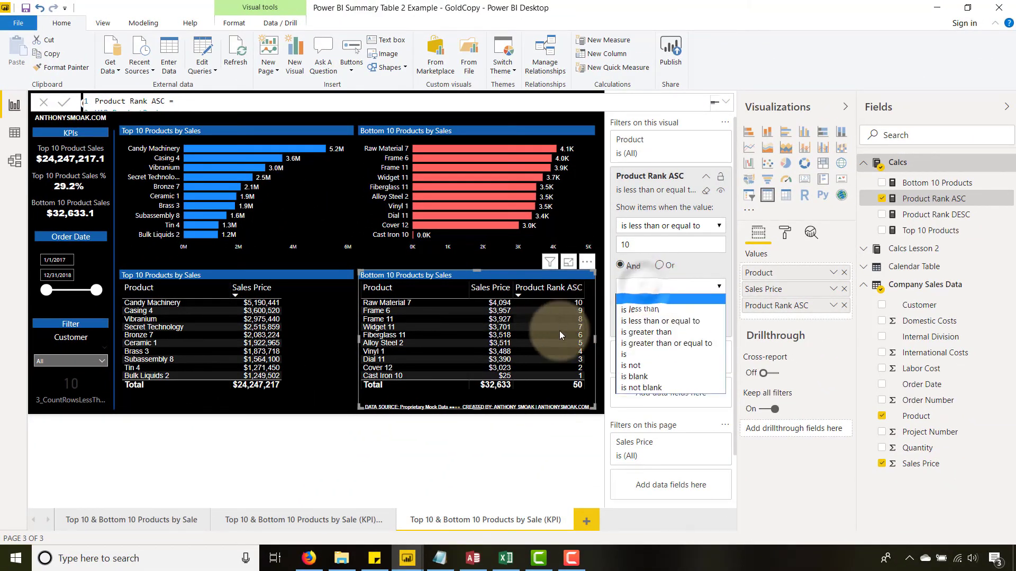
{"action": "left_click", "coordinate": [581, 343]}
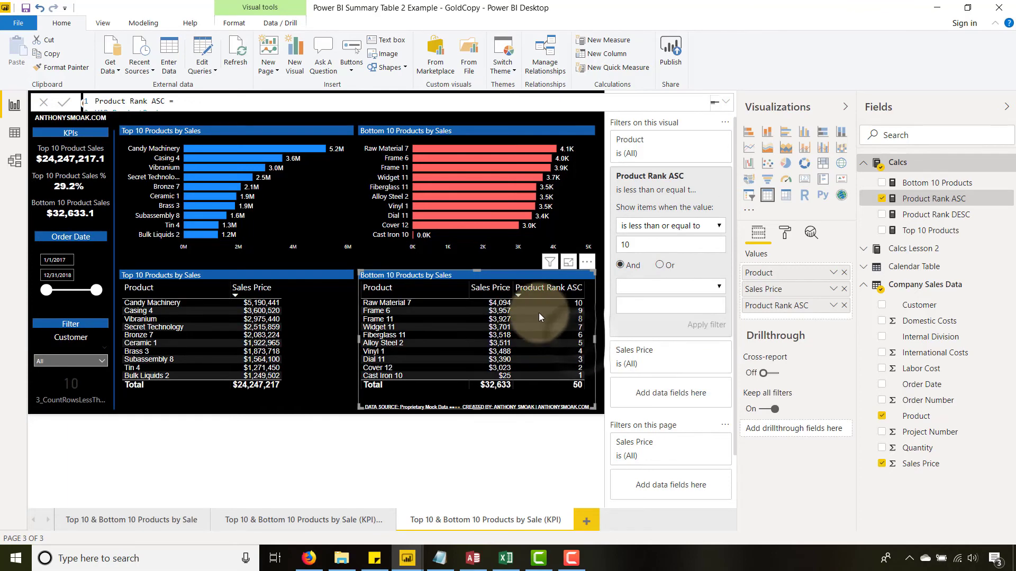
{"action": "left_click", "coordinate": [629, 288]}
{"action": "left_click", "coordinate": [636, 292]}
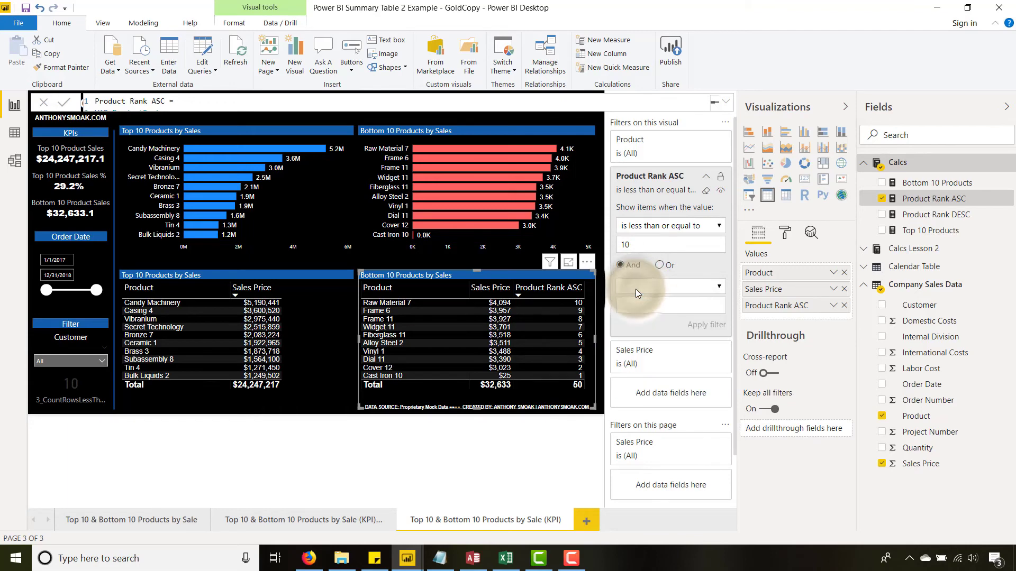
{"action": "key", "text": "Escape"}
{"action": "left_click", "coordinate": [598, 360]}
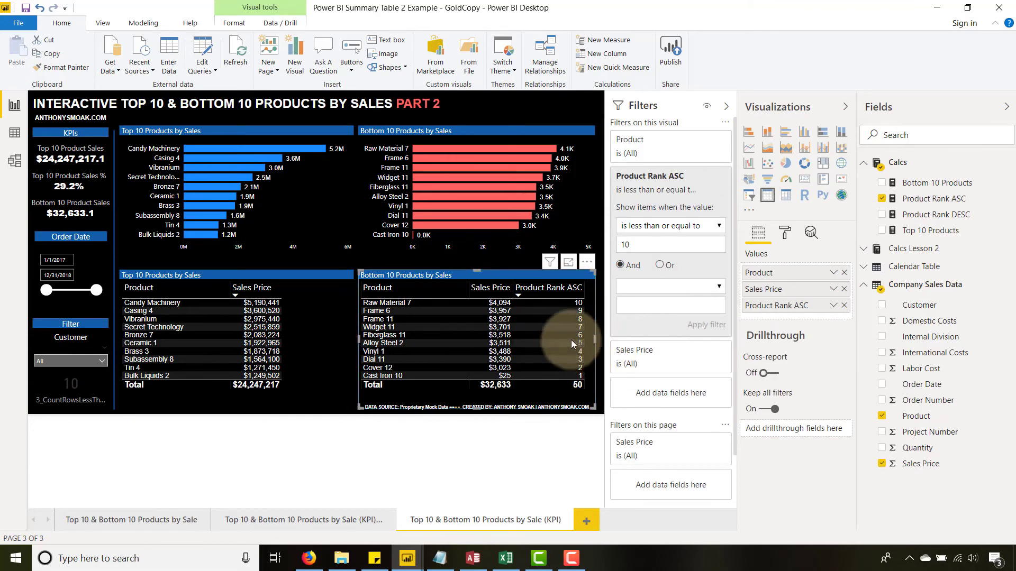
Step: Shorten the Order Date range and scroll the Bottom 10 table to reveal the rank-0 unsold products
{"action": "left_click", "coordinate": [82, 298]}
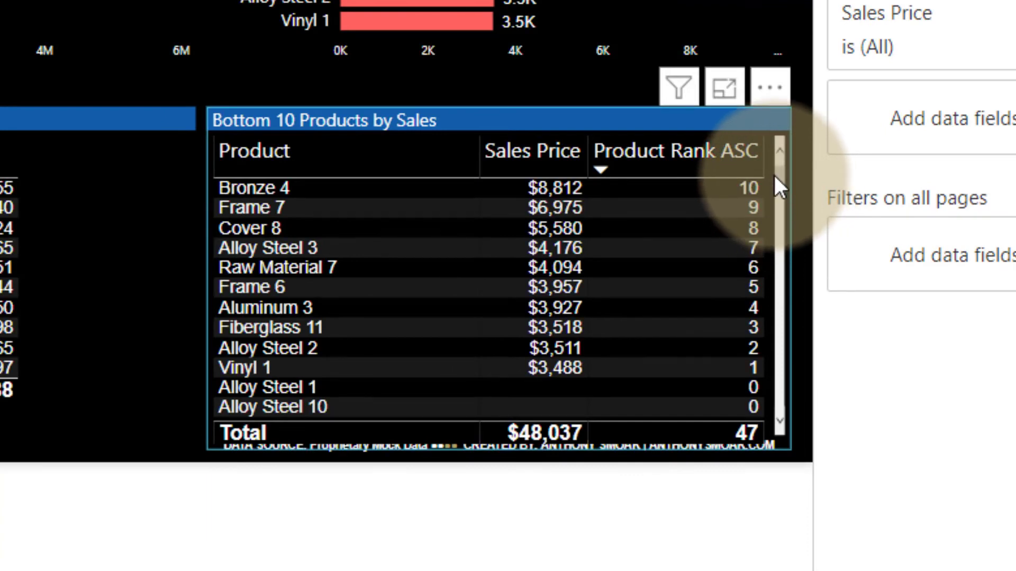
{"action": "scroll", "coordinate": [778, 180], "scroll_direction": "down", "scroll_amount": 3}
{"action": "left_click_drag", "start_coordinate": [782, 194], "coordinate": [785, 307]}
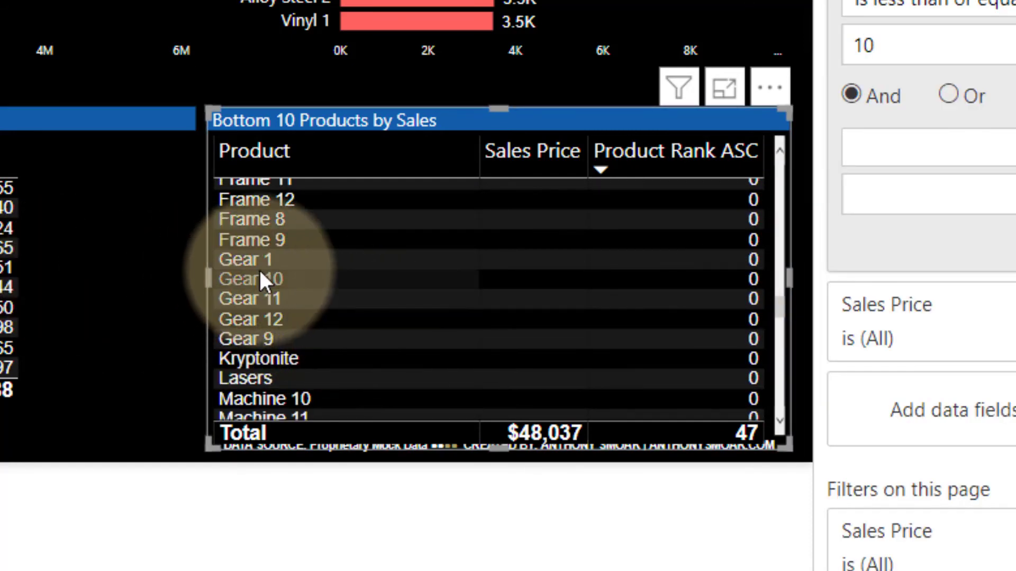
{"action": "left_click_drag", "start_coordinate": [780, 303], "coordinate": [782, 149]}
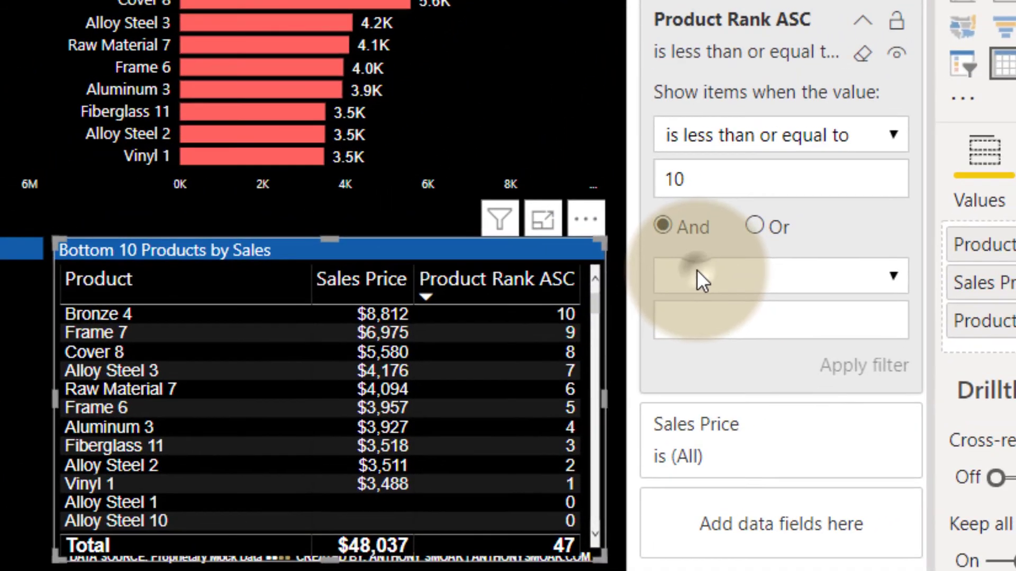
Step: Add a second Product Rank ASC condition 'is not 0' to the Bottom 10 table filter
{"action": "left_click", "coordinate": [780, 223]}
{"action": "left_click", "coordinate": [690, 456]}
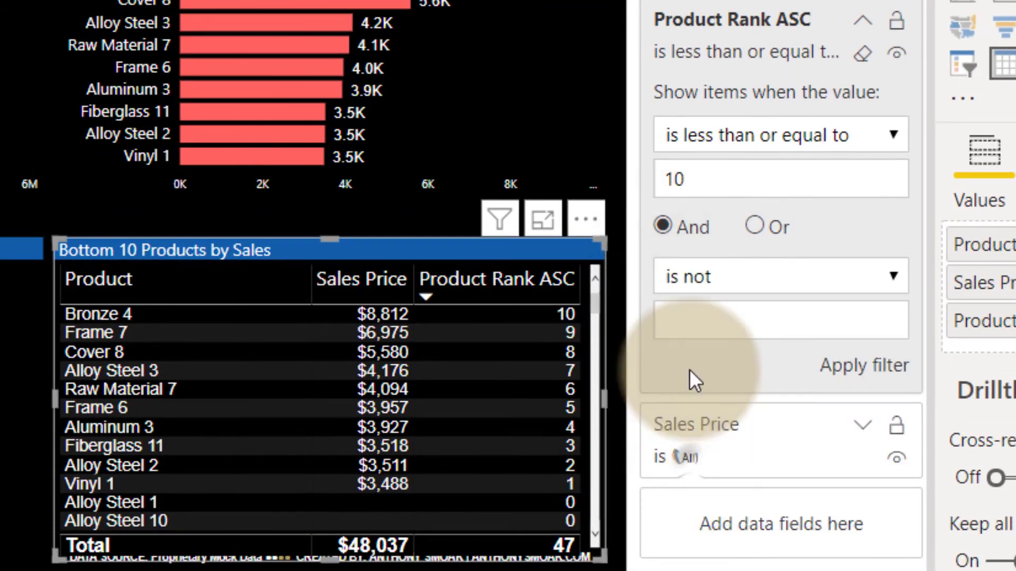
{"action": "left_click", "coordinate": [691, 316]}
{"action": "type", "text": "0"}
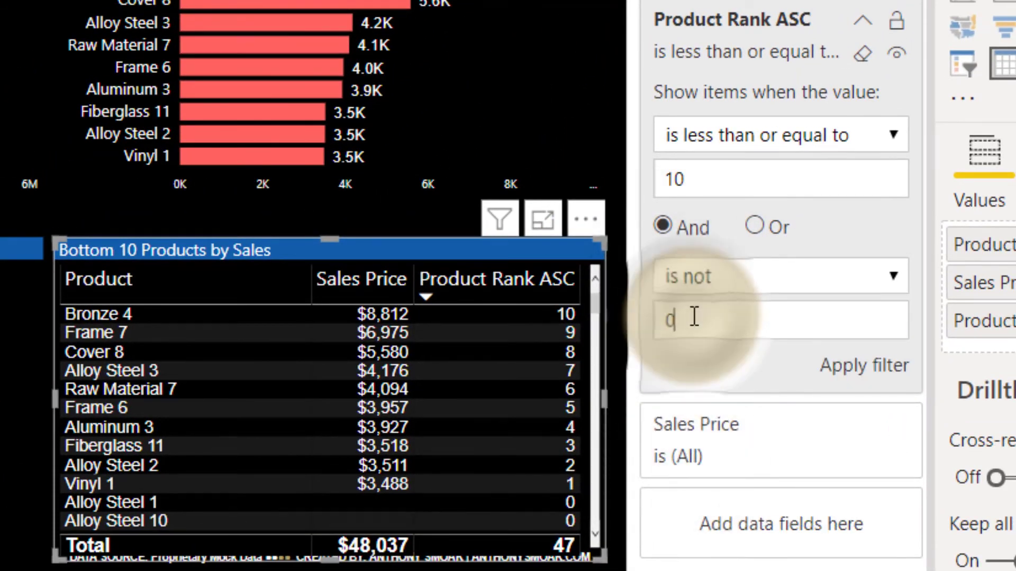
{"action": "key", "text": "Return"}
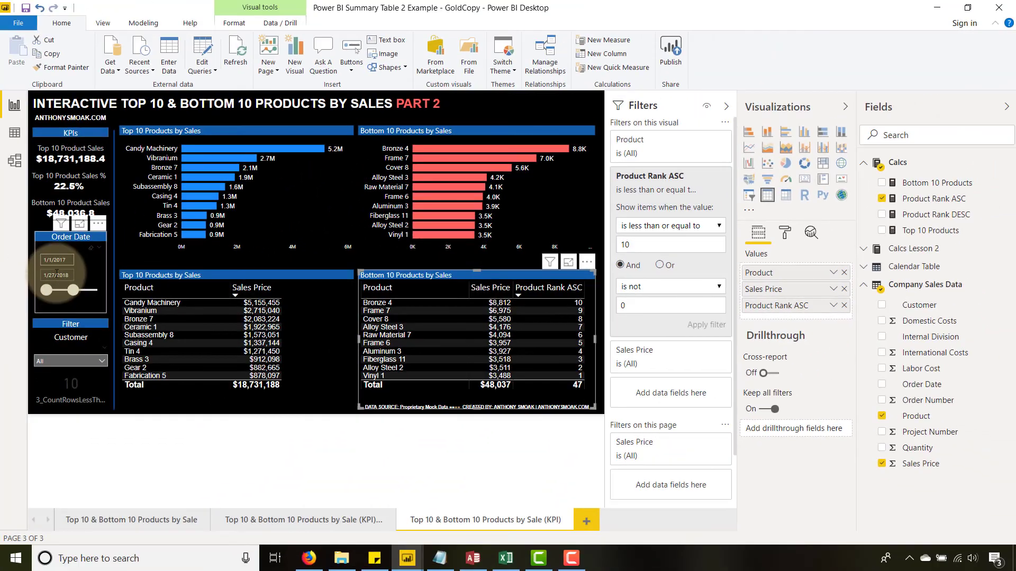
Step: Change the Order Date slicer's end date to 5/2/2017 and review the Bottom 10 ranking
{"action": "left_click", "coordinate": [56, 275]}
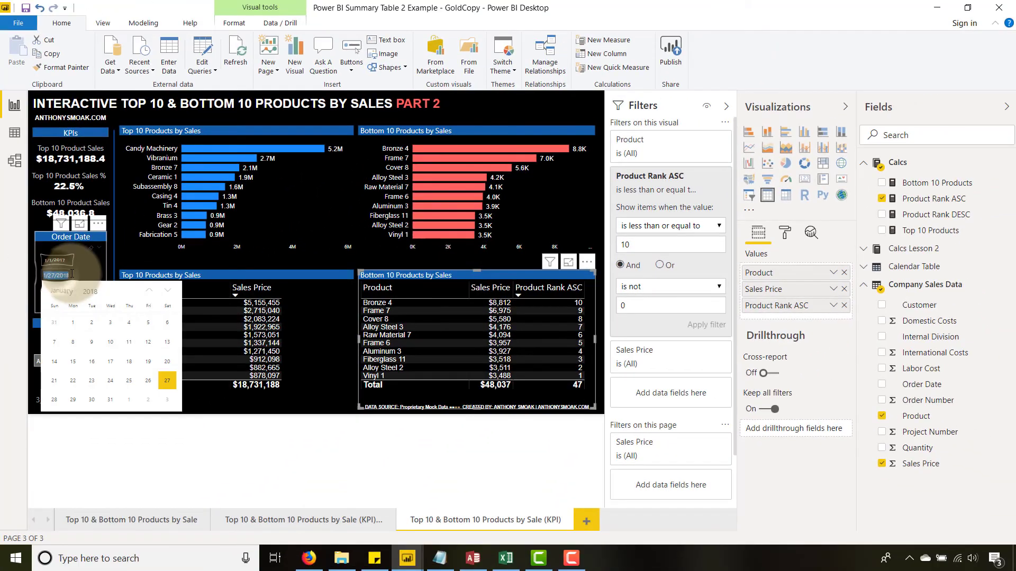
{"action": "left_click", "coordinate": [92, 323]}
{"action": "left_click", "coordinate": [71, 273]}
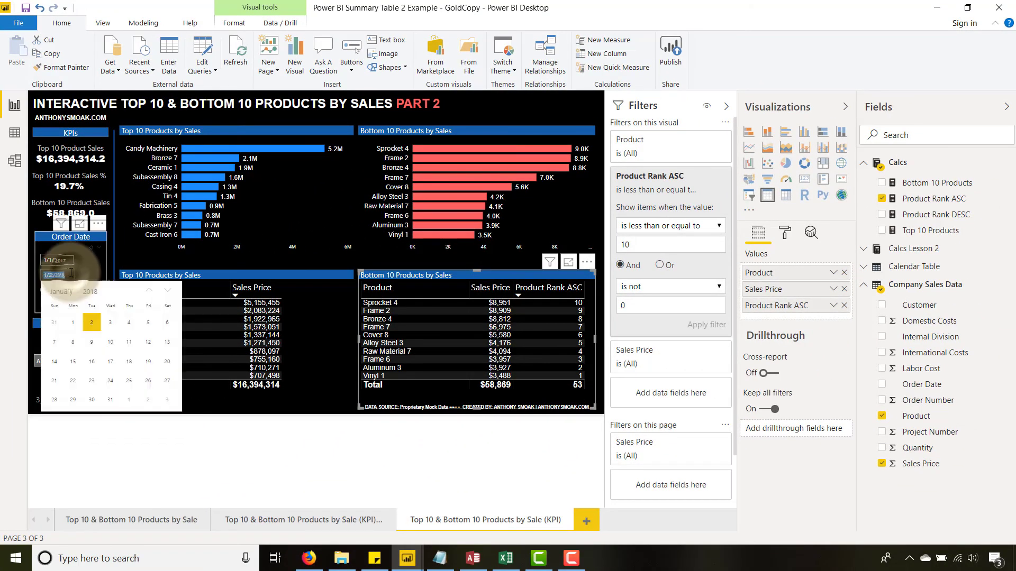
{"action": "left_click", "coordinate": [106, 264]}
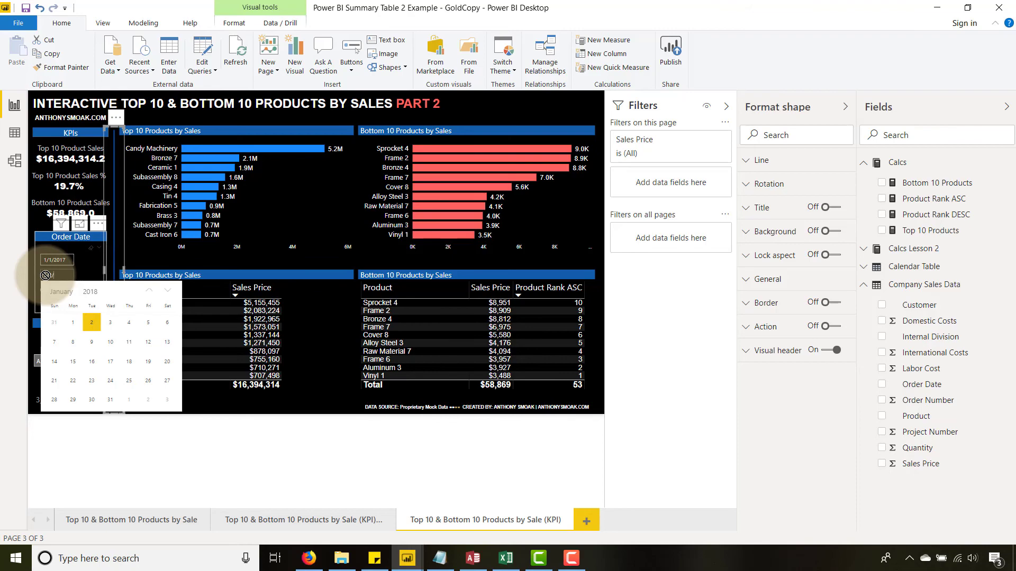
{"action": "key", "text": "Return"}
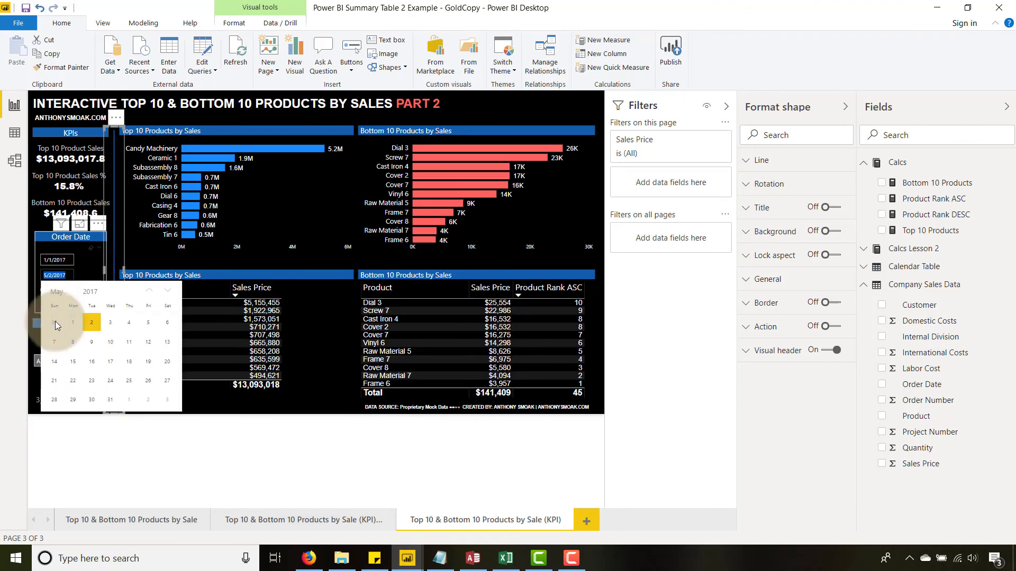
{"action": "left_click", "coordinate": [104, 449]}
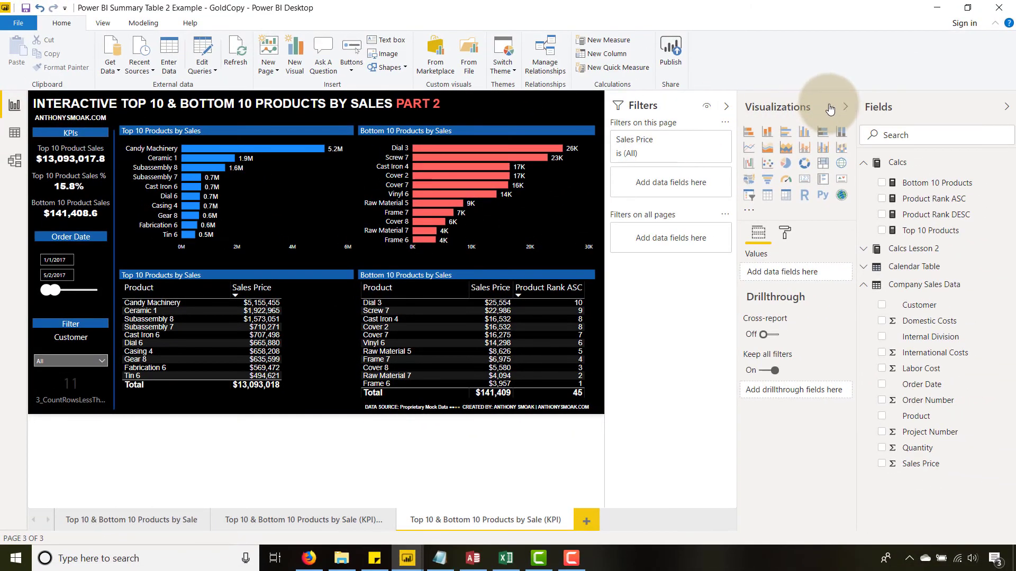
Step: Collapse the Visualizations pane and the Calcs table's measure list in the Fields pane
{"action": "left_click", "coordinate": [847, 110]}
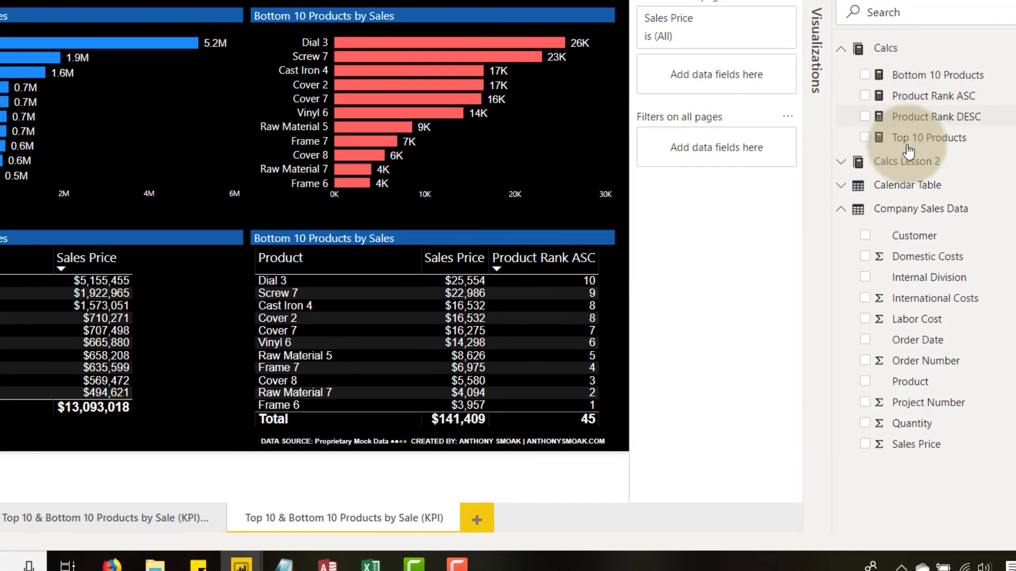
{"action": "left_click", "coordinate": [841, 53]}
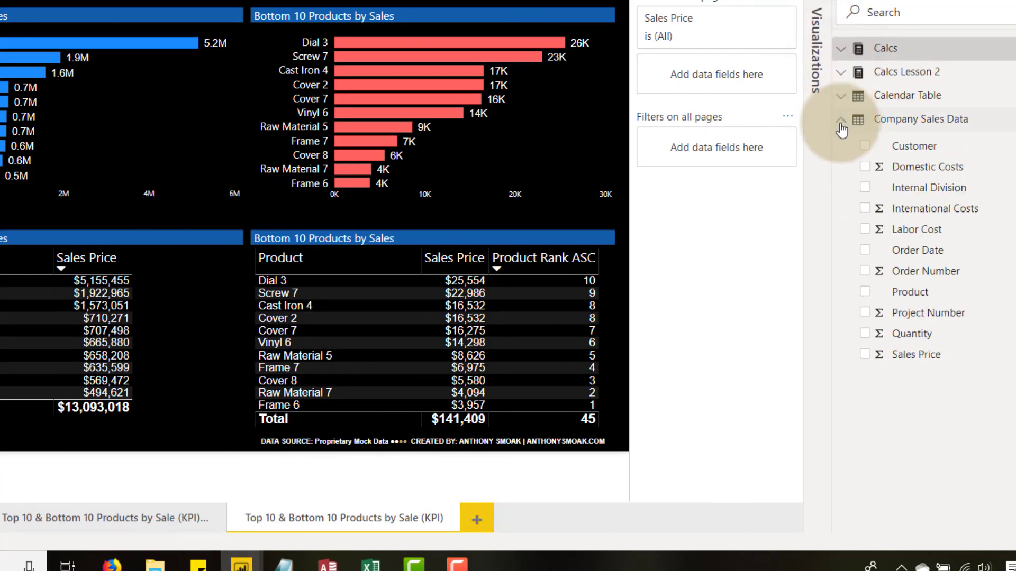